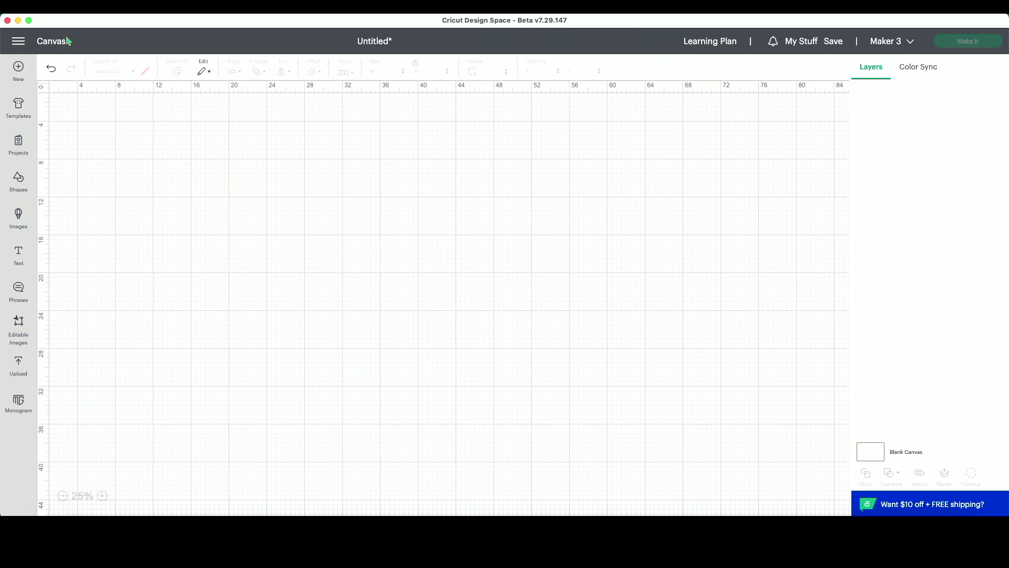
# Step: Look over the Design Space settings and close them unchanged
pyautogui.click(18, 41)
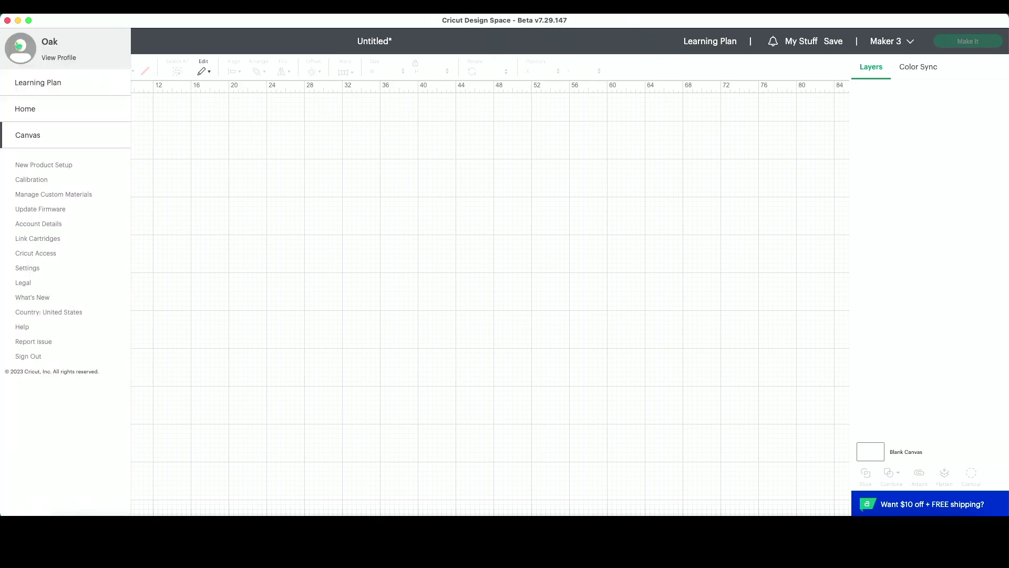
pyautogui.click(26, 268)
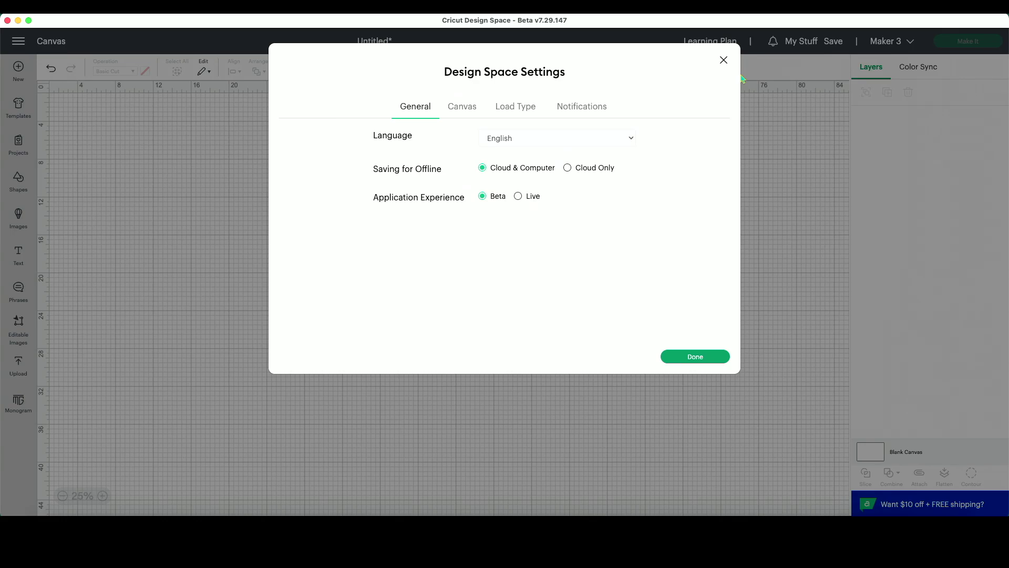
pyautogui.click(724, 61)
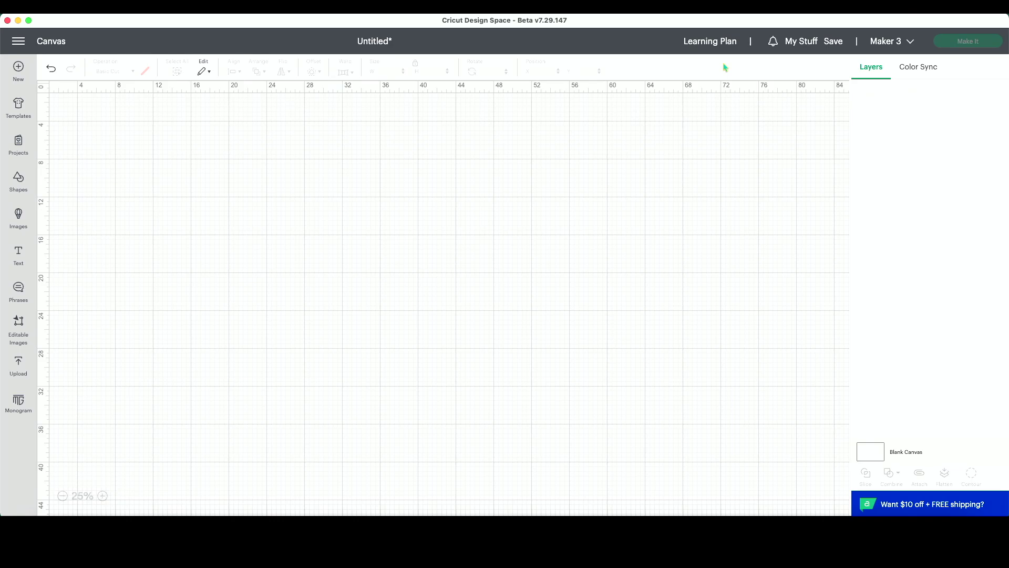
# Step: At 50% zoom, add a text box reading HOME / IS WHERE THE / PANTS AREN'T on three lines
pyautogui.click(19, 257)
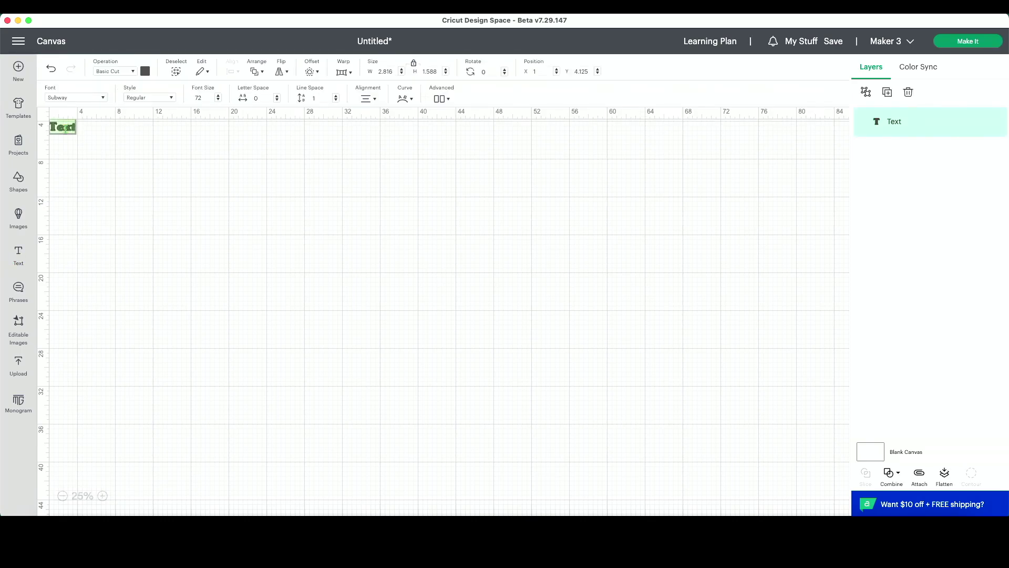
pyautogui.click(103, 495)
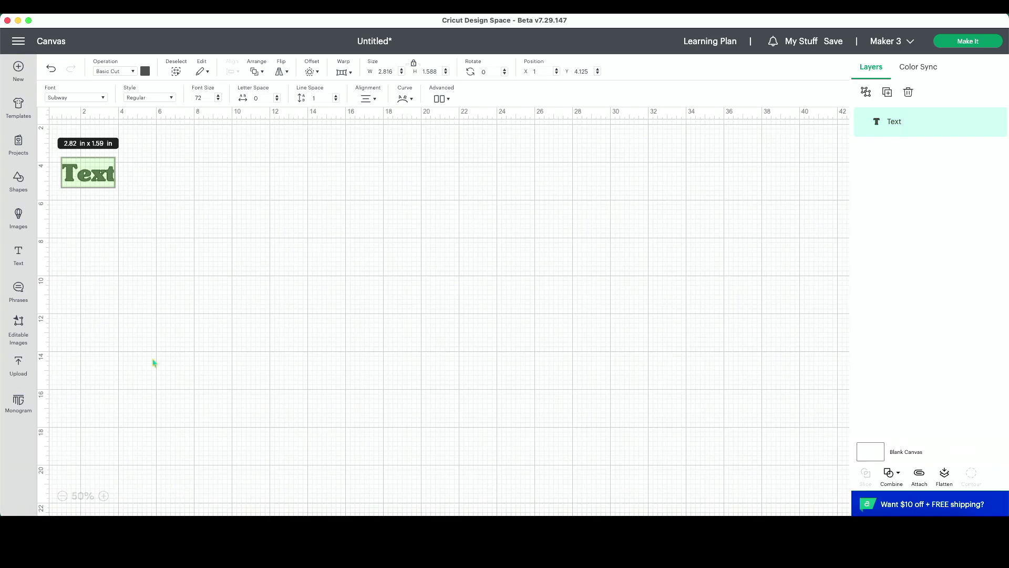
pyautogui.press('BackSpace')
pyautogui.press('BackSpace')
pyautogui.press('BackSpace')
pyautogui.press('BackSpace')
pyautogui.write('HOME')
pyautogui.press('Return')
pyautogui.write('IS WHERE THE')
pyautogui.press('Return')
pyautogui.write("PANTS AREN'T")
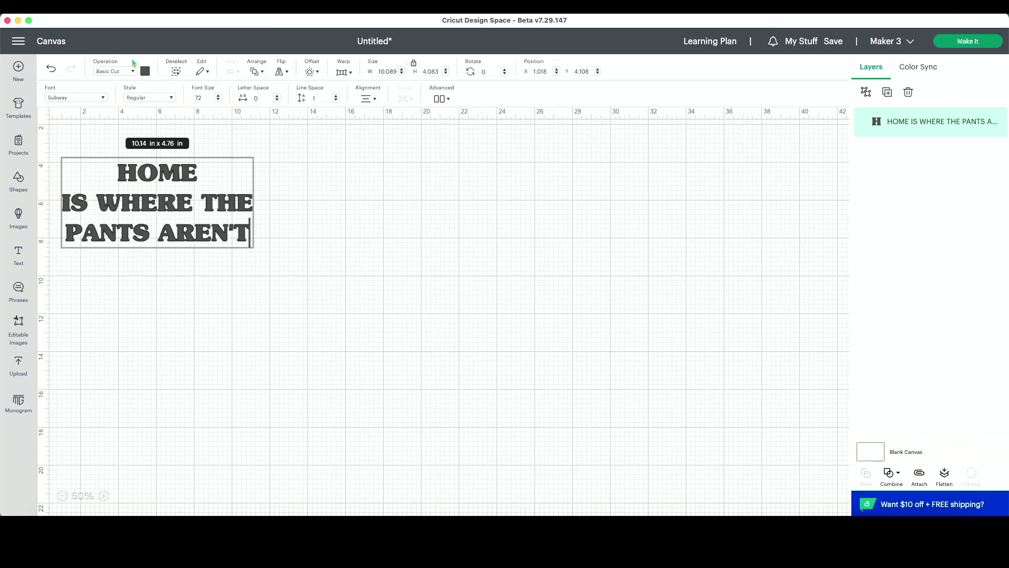
# Step: Centre the quote on the canvas and enlarge it to about 16.5 in wide
pyautogui.moveTo(157, 174); pyautogui.dragTo(275, 198)
pyautogui.click(301, 248)
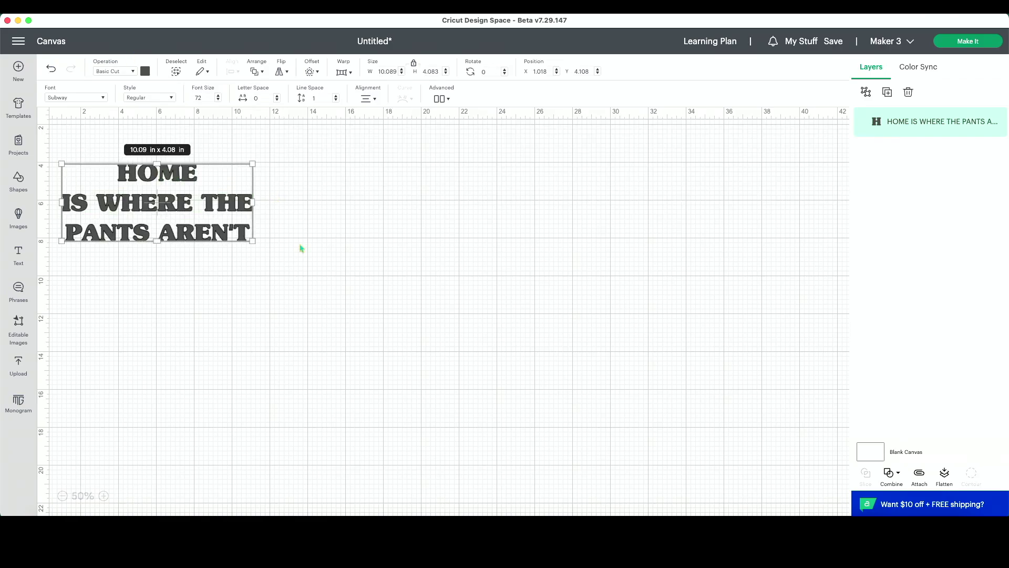
pyautogui.moveTo(186, 171); pyautogui.dragTo(434, 182)
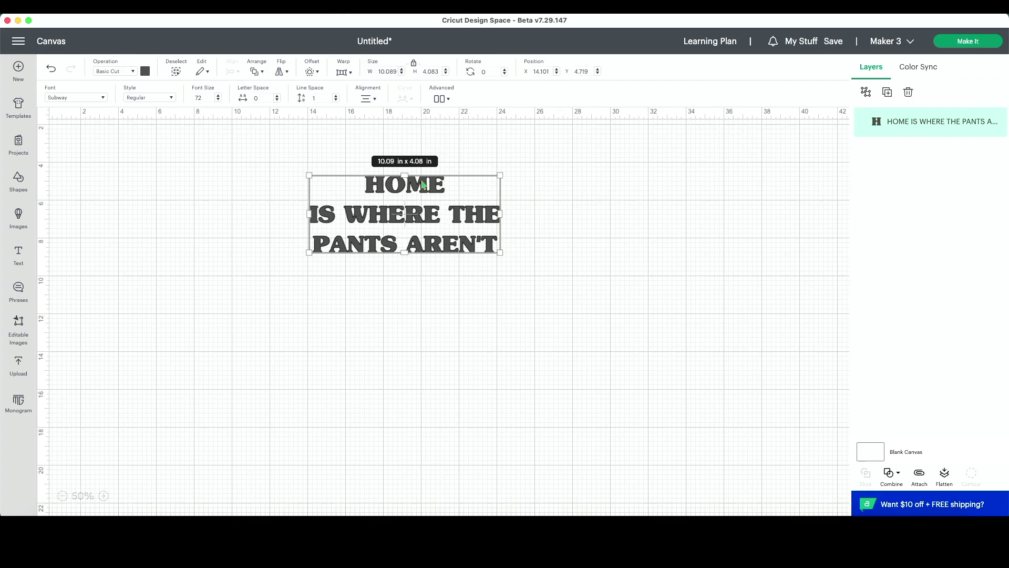
pyautogui.moveTo(309, 252); pyautogui.dragTo(226, 307)
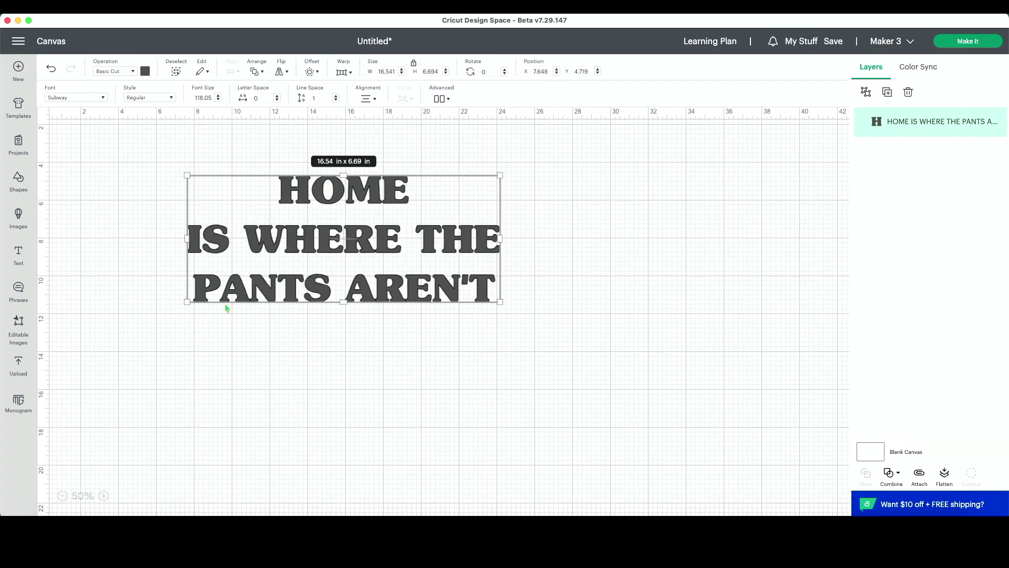
# Step: Tighten the quote's line spacing to -1
pyautogui.click(336, 100)
pyautogui.click(335, 101)
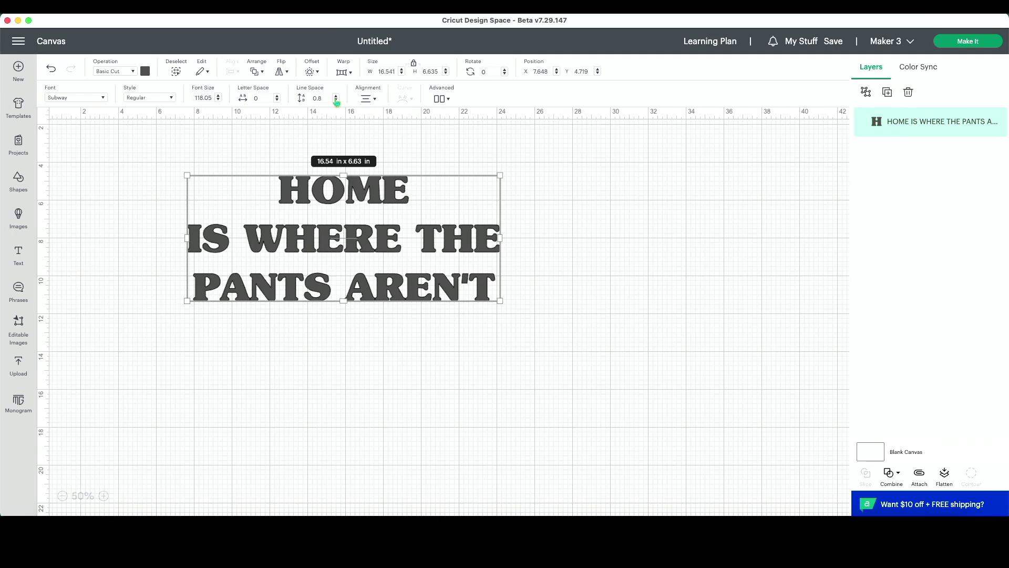
pyautogui.click(336, 100)
pyautogui.click(336, 100)
pyautogui.click(336, 100)
pyautogui.click(335, 100)
pyautogui.click(335, 100)
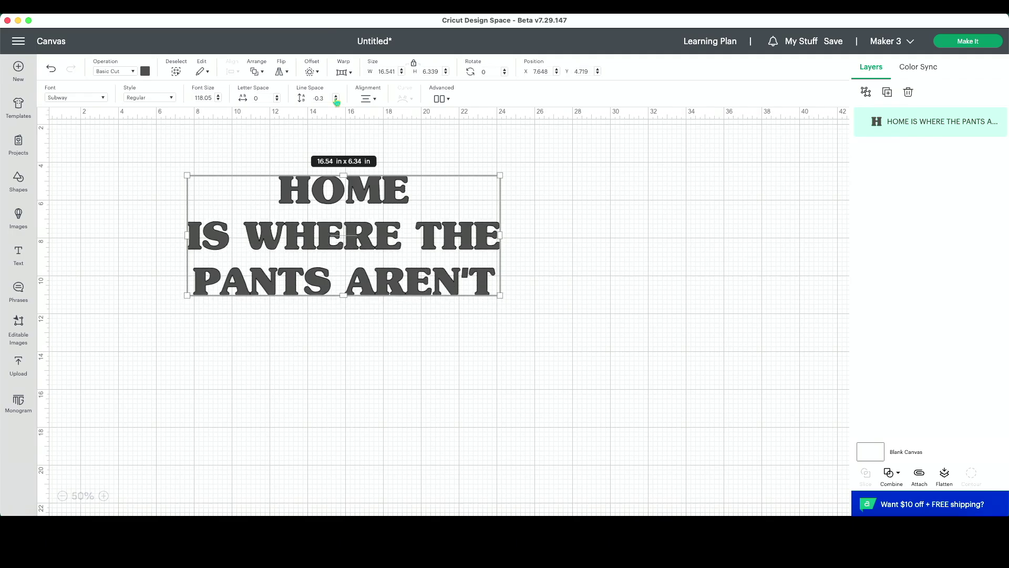
pyautogui.click(336, 100)
pyautogui.click(336, 100)
pyautogui.click(336, 100)
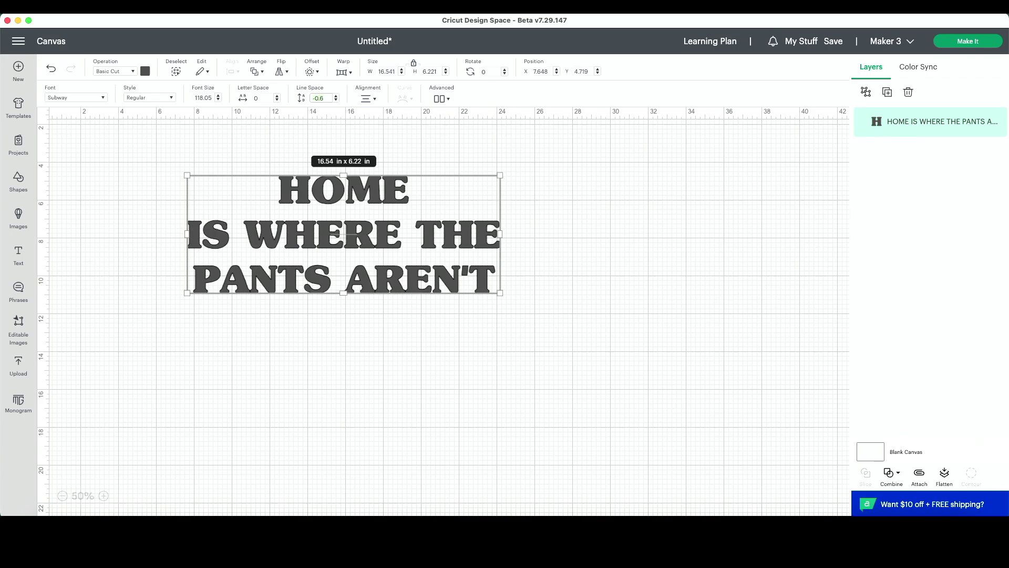
pyautogui.write('-1')
pyautogui.press('Return')
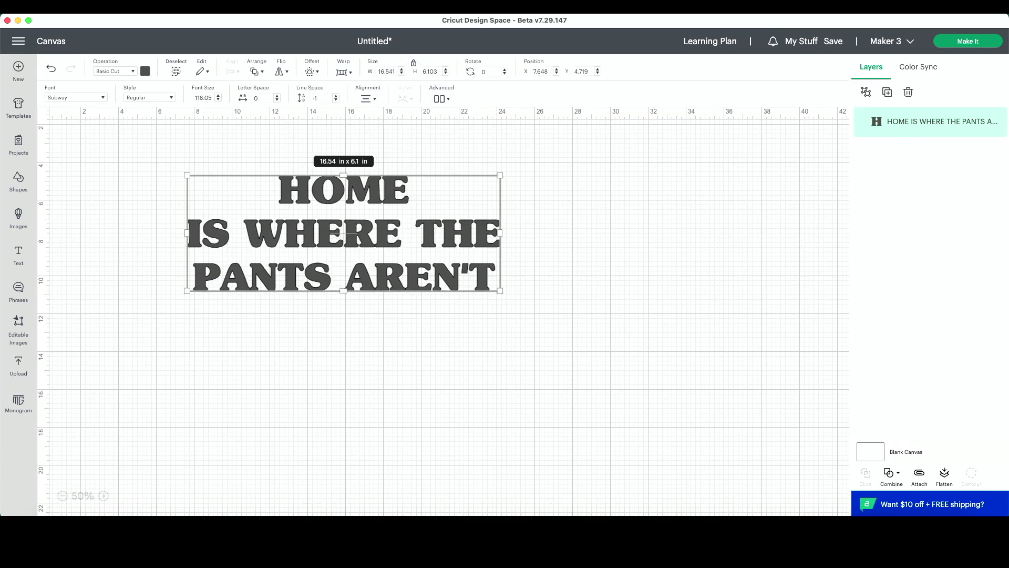
# Step: Open and close the quote's warp presets without applying one, keeping the quote selected
pyautogui.click(352, 73)
pyautogui.click(606, 248)
pyautogui.click(389, 265)
# Step: Add a separate HOME text about 12.7 in wide and arrange it beside the quote
pyautogui.click(19, 252)
pyautogui.write('HOME')
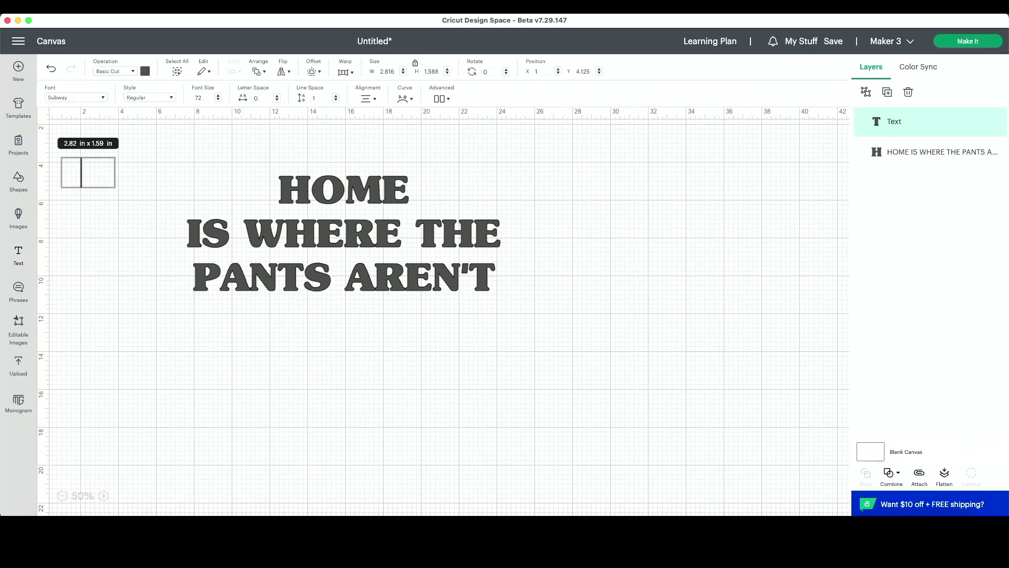
pyautogui.click(236, 387)
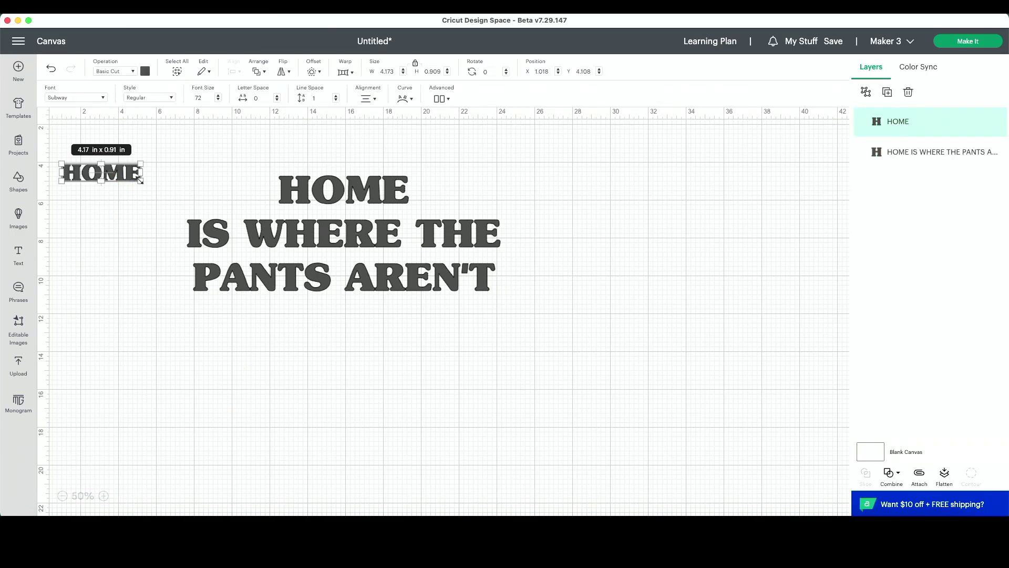
pyautogui.moveTo(140, 181); pyautogui.dragTo(304, 199)
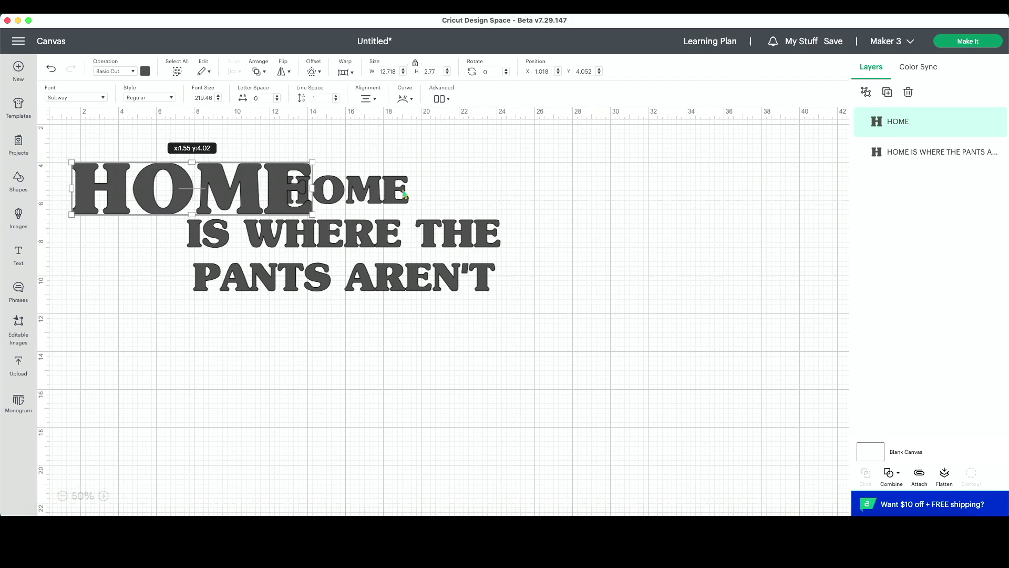
pyautogui.moveTo(405, 195); pyautogui.dragTo(802, 215)
pyautogui.click(470, 248)
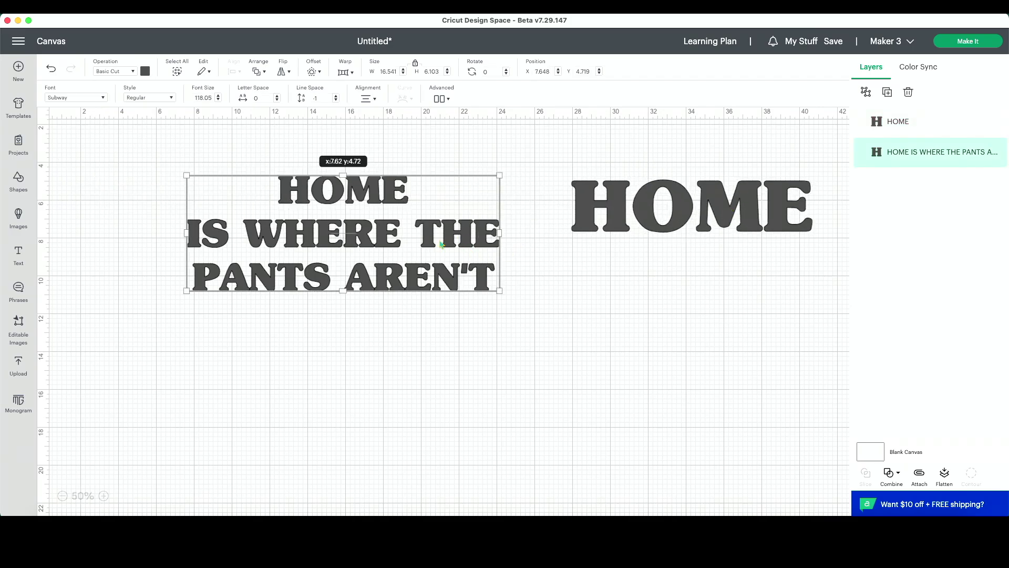
pyautogui.moveTo(440, 243); pyautogui.dragTo(359, 251)
pyautogui.moveTo(694, 208); pyautogui.dragTo(593, 215)
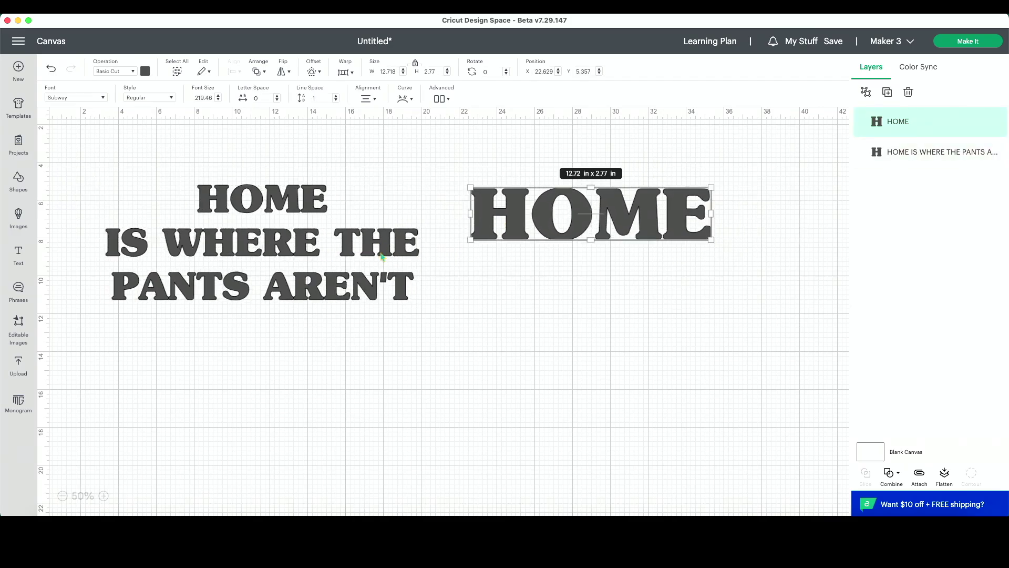
# Step: Lower the quote's line spacing to -4.5
pyautogui.click(359, 250)
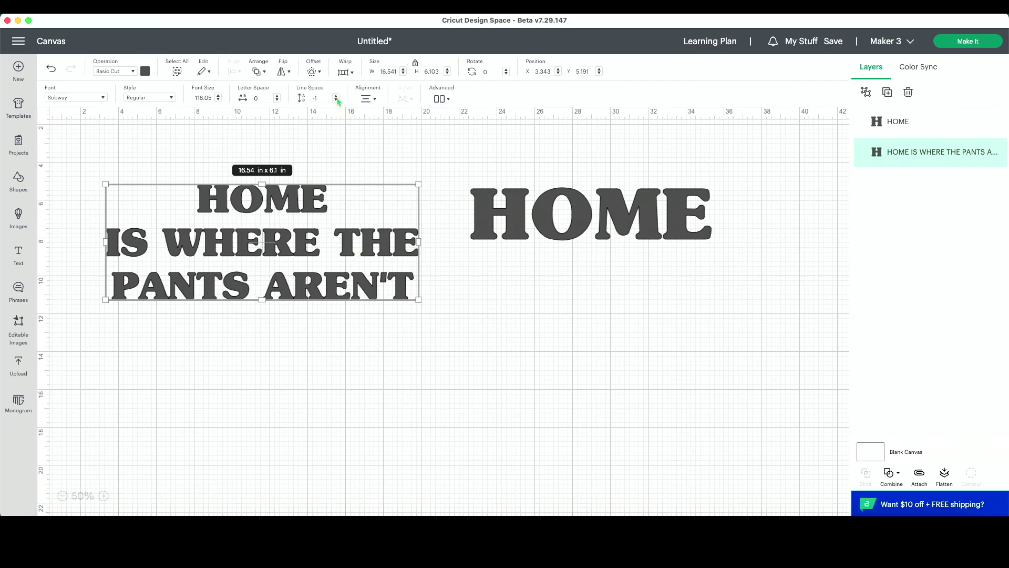
pyautogui.moveTo(337, 100); pyautogui.dragTo(337, 100)
pyautogui.click(383, 241)
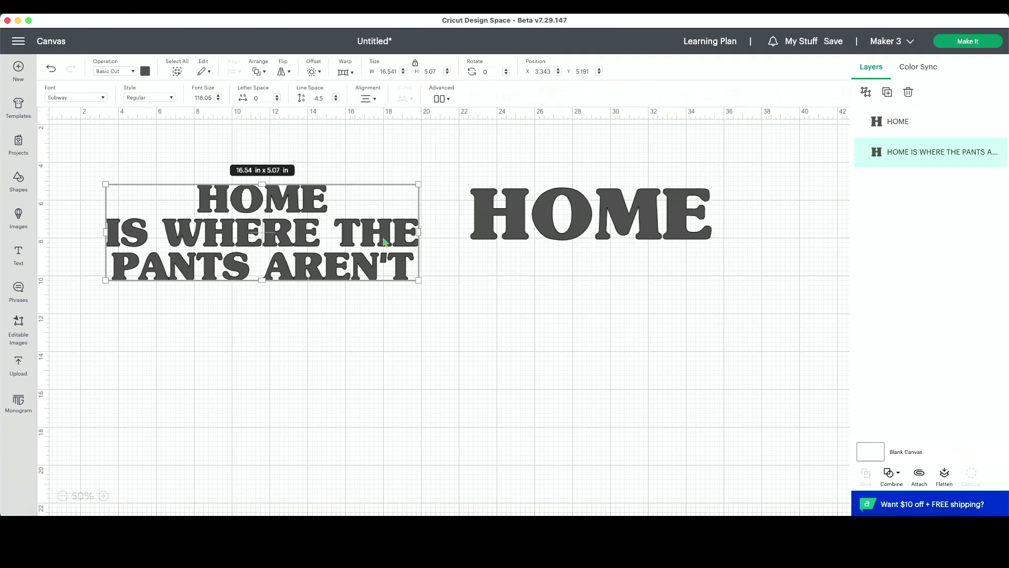
# Step: Try several warp presets on the quote, ending on wavy shape 11
pyautogui.click(352, 73)
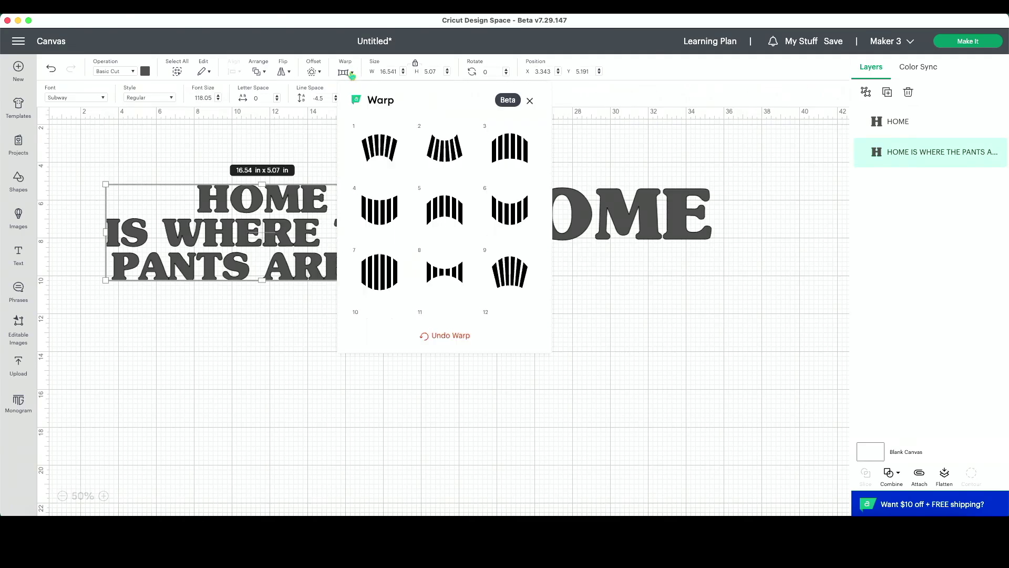
pyautogui.click(391, 154)
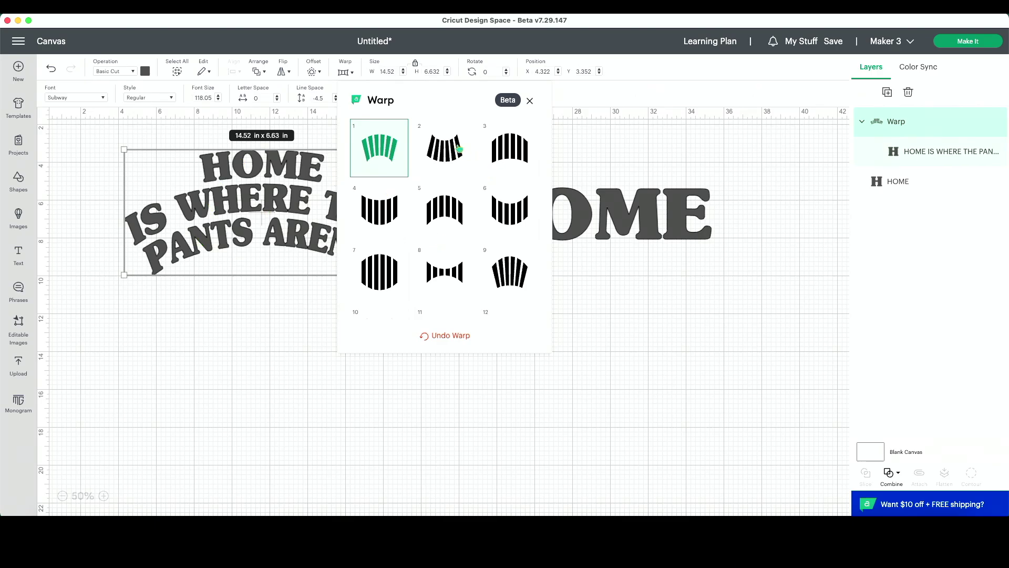
pyautogui.click(459, 150)
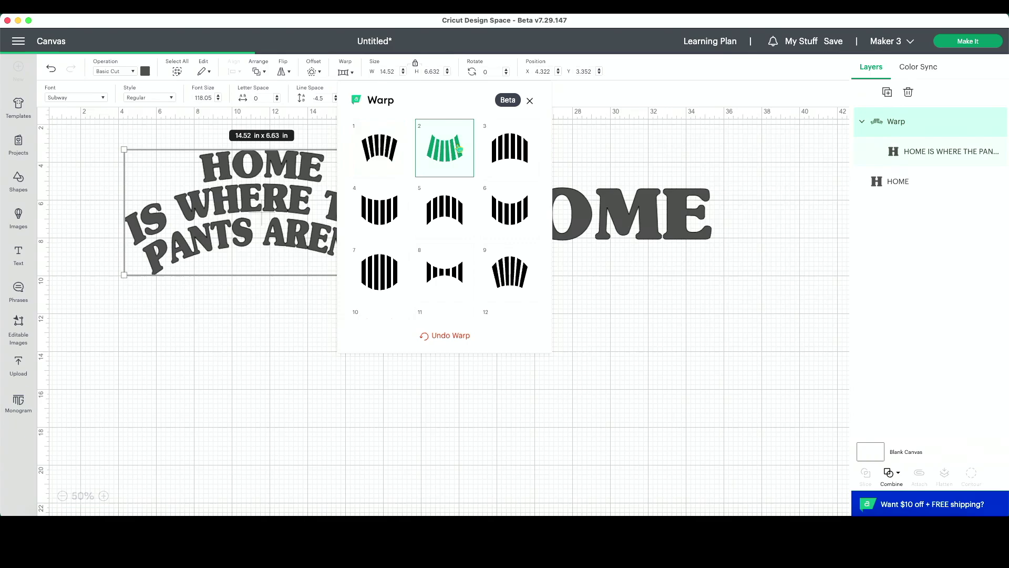
pyautogui.click(506, 154)
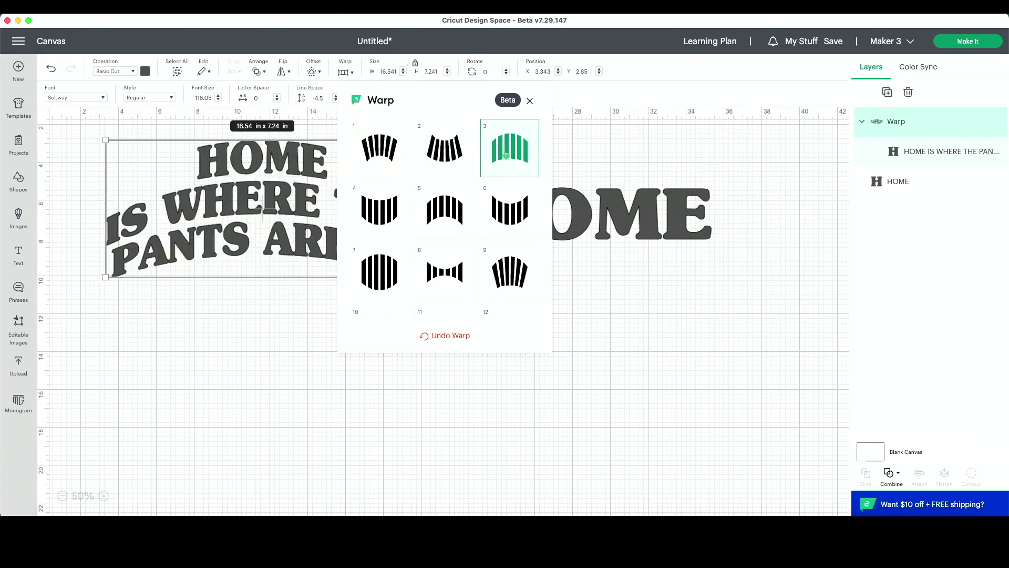
pyautogui.scroll(-2, 467, 219)
pyautogui.scroll(-1, 467, 220)
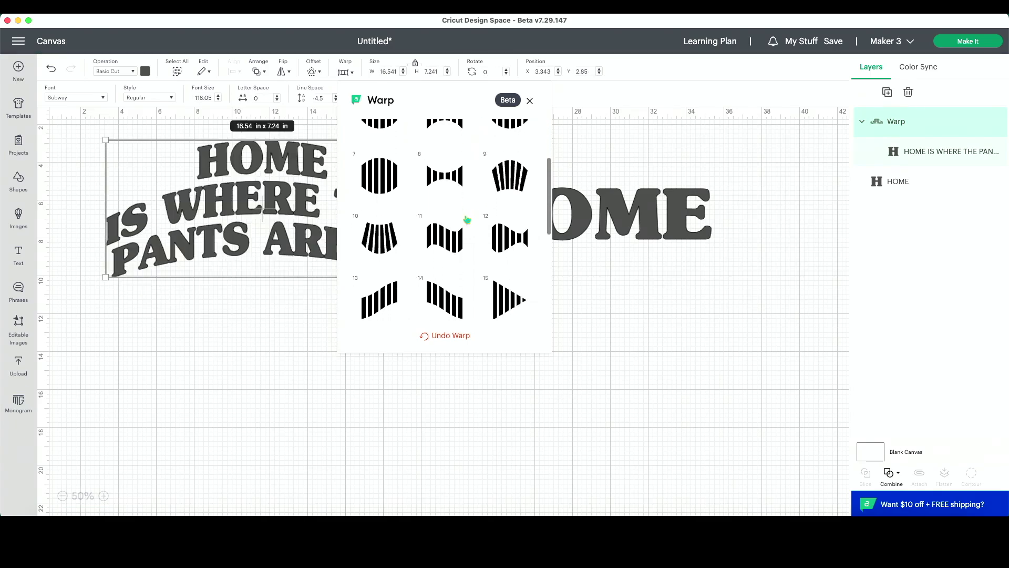
pyautogui.click(455, 191)
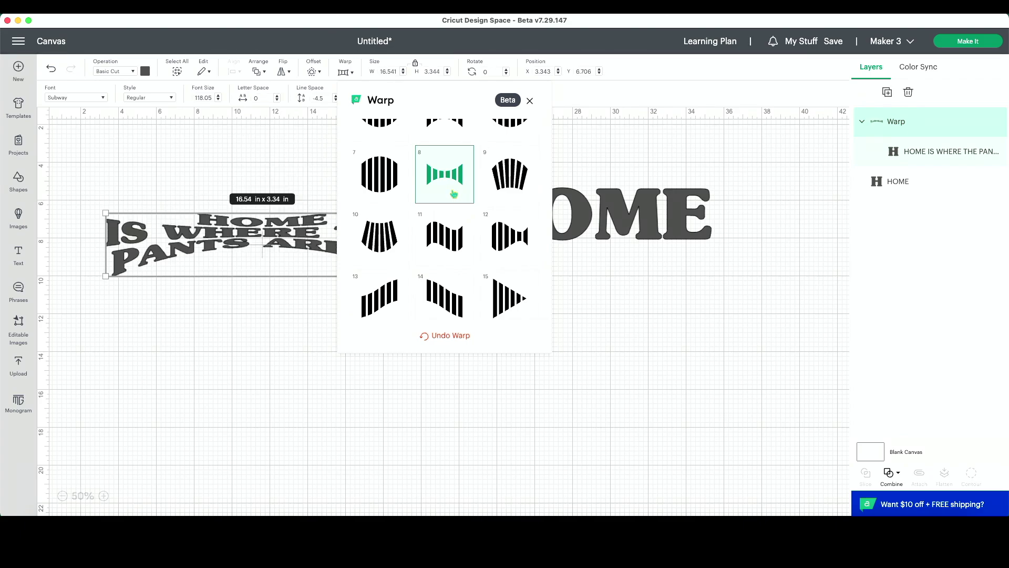
pyautogui.scroll(-1, 441, 302)
pyautogui.click(451, 205)
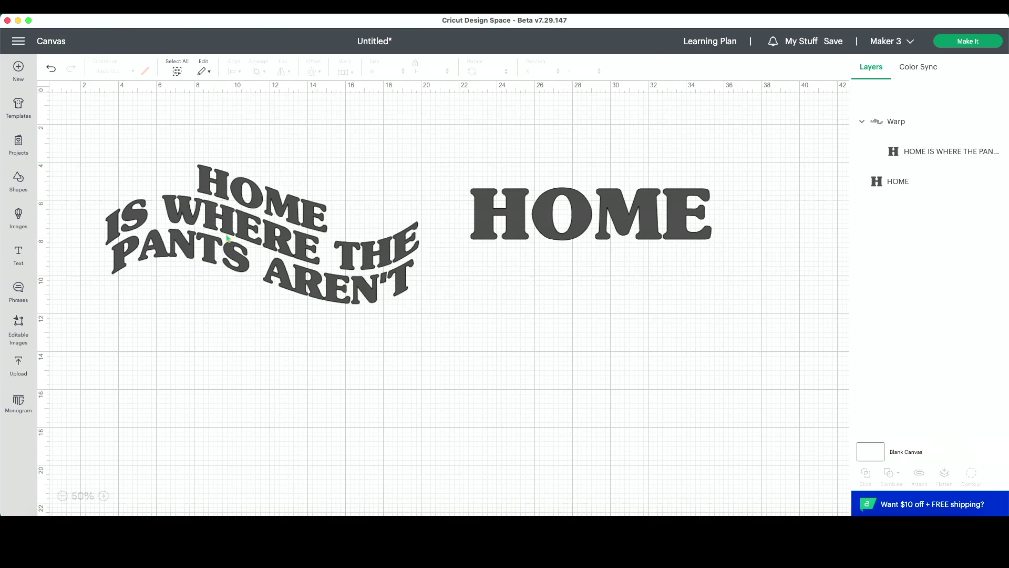
# Step: Switch the quote to the trapezoid-shaped warp and deselect it
pyautogui.click(236, 232)
pyautogui.click(348, 72)
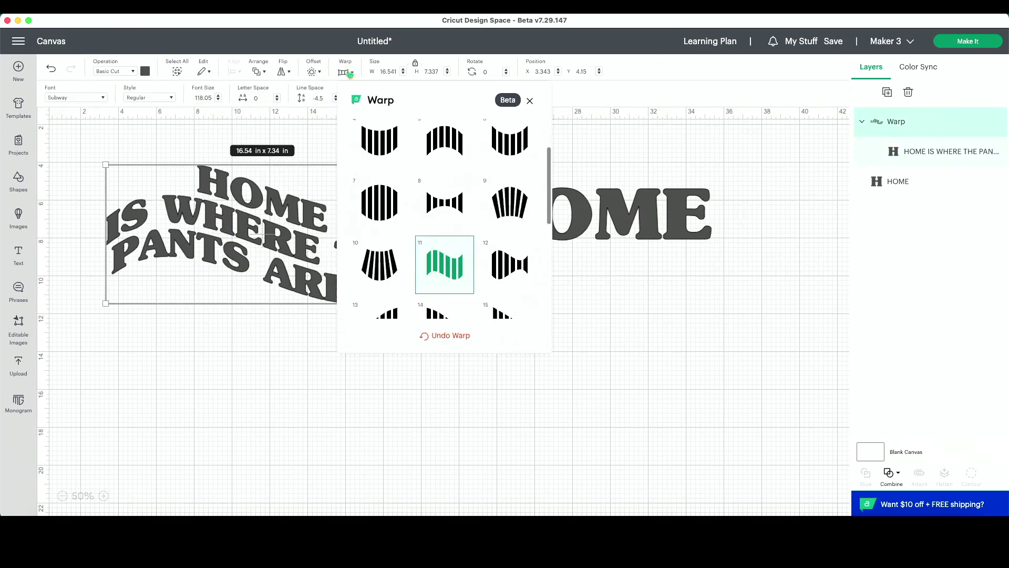
pyautogui.scroll(-4, 463, 247)
pyautogui.click(460, 245)
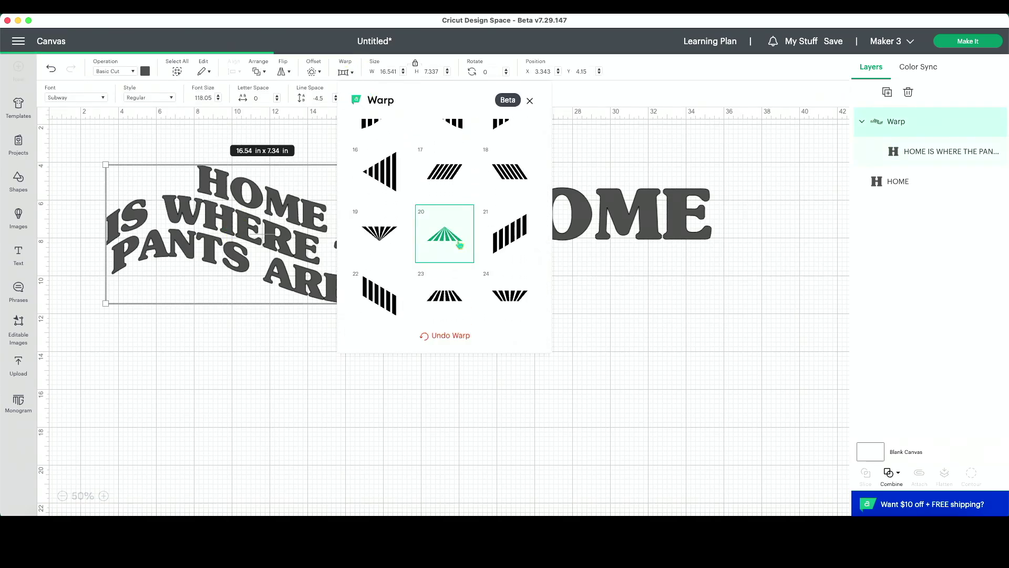
pyautogui.click(255, 408)
# Step: Apply the slanted upward warp (preset 21) to the quote and move it lower
pyautogui.click(315, 241)
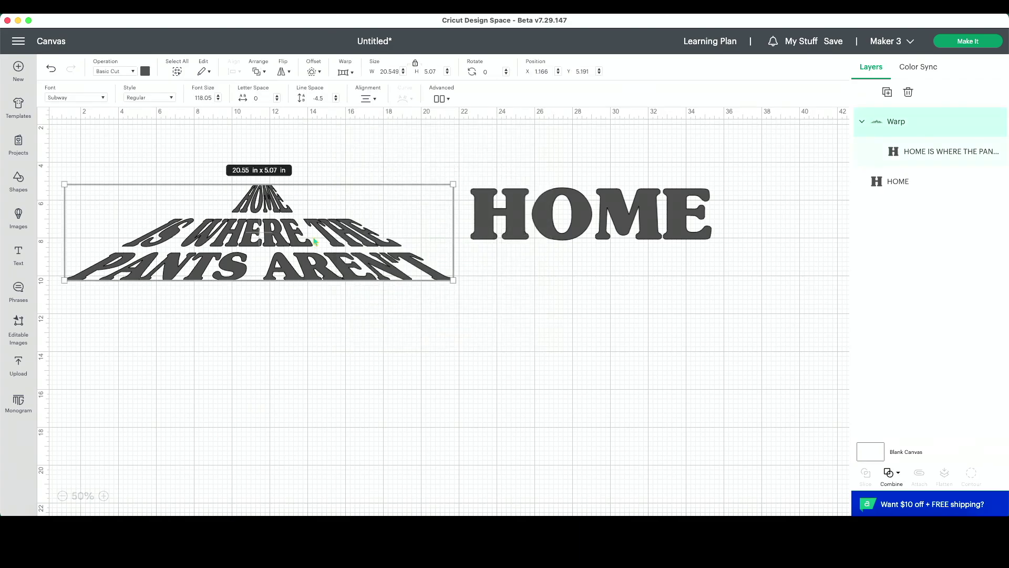
pyautogui.click(346, 72)
pyautogui.scroll(-3, 473, 259)
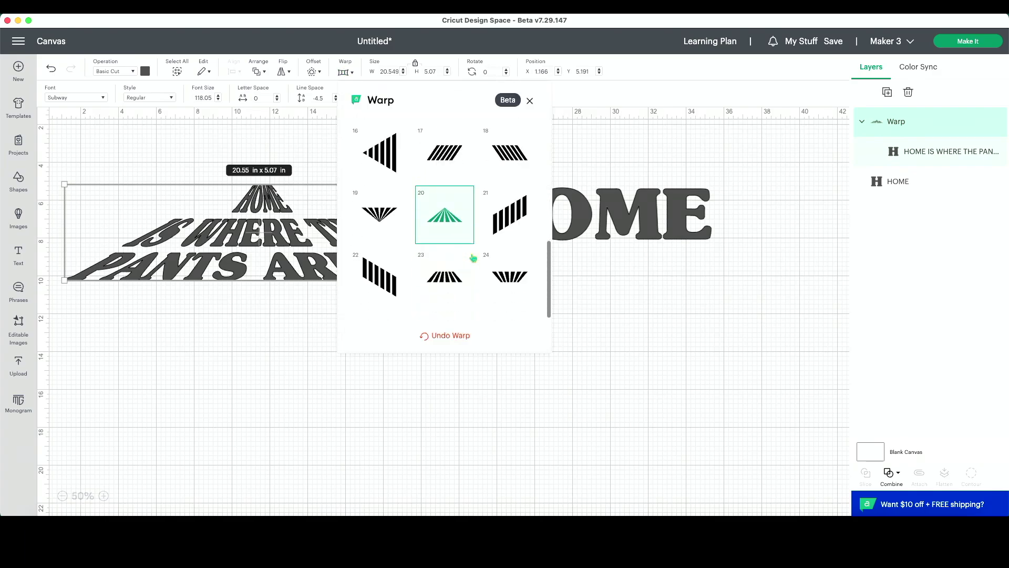
pyautogui.click(510, 236)
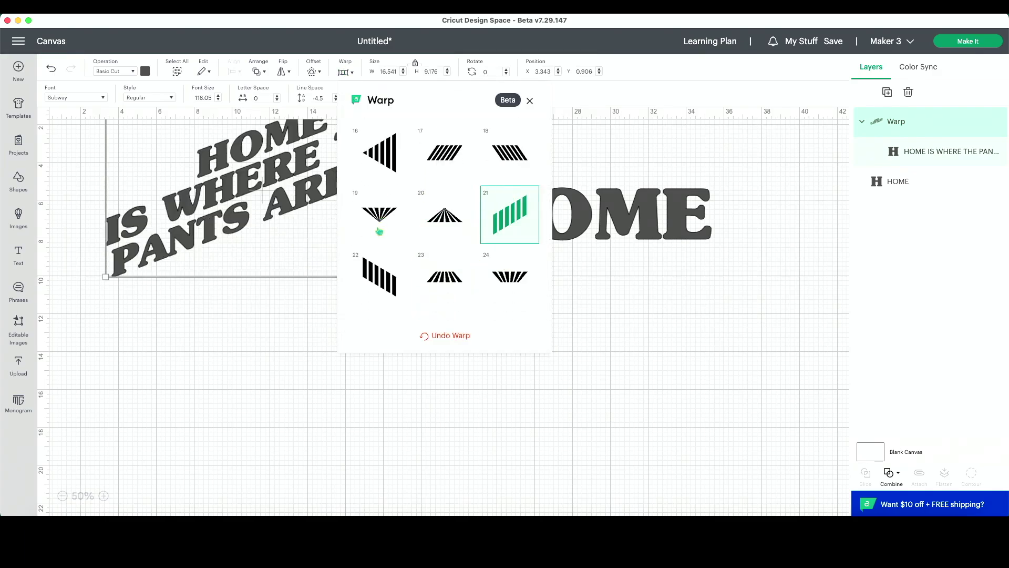
pyautogui.click(255, 382)
pyautogui.moveTo(308, 180); pyautogui.dragTo(312, 245)
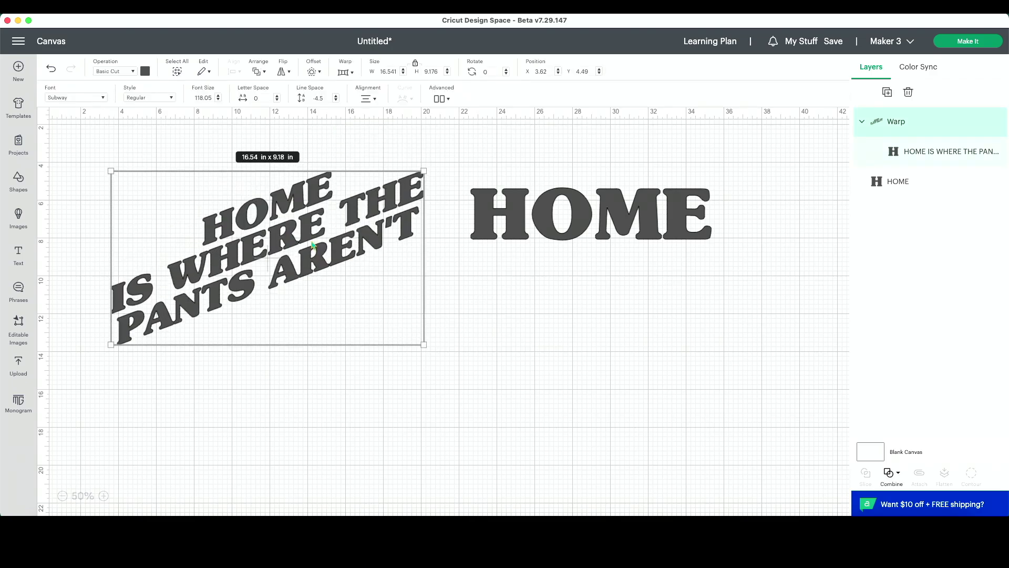
# Step: Give the big HOME the slanted warp and move it down-left beneath the phrase
pyautogui.click(550, 230)
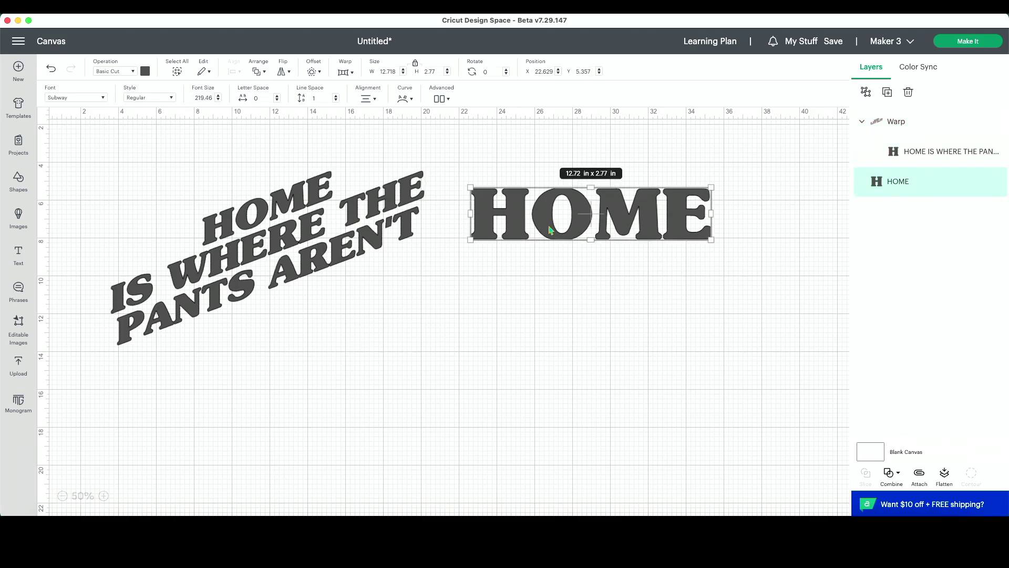
pyautogui.click(347, 74)
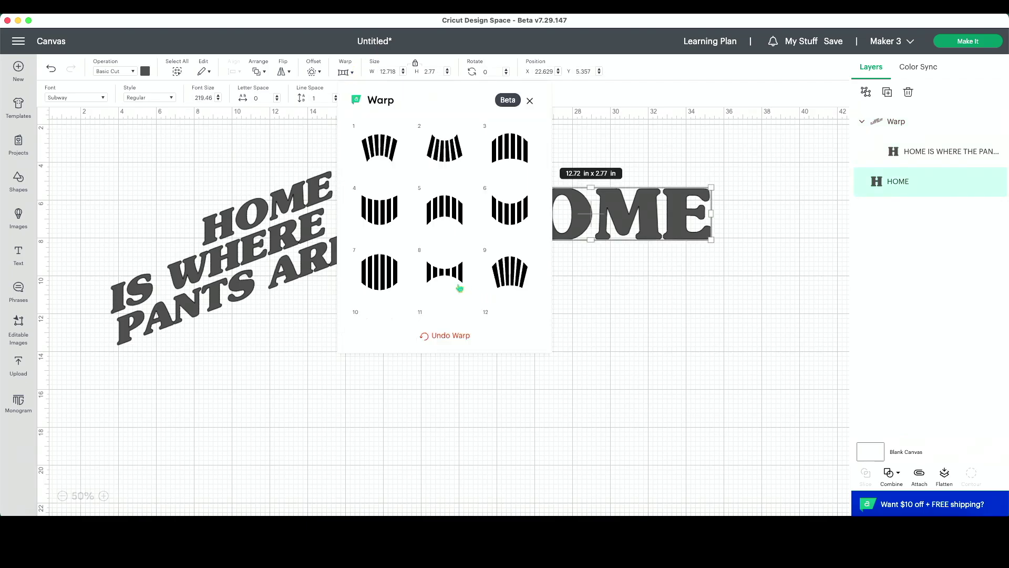
pyautogui.scroll(-5, 494, 284)
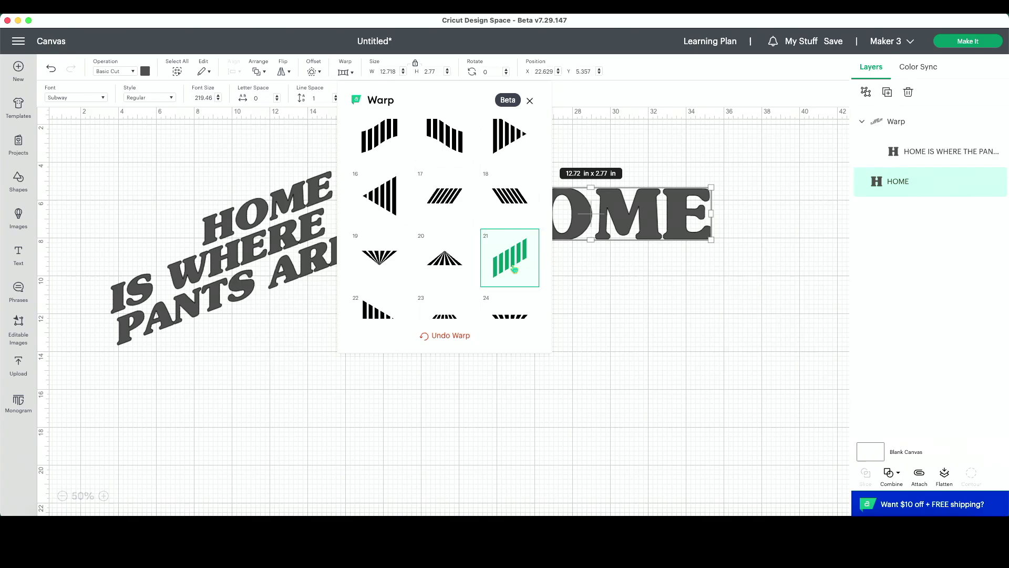
pyautogui.click(514, 269)
pyautogui.click(625, 293)
pyautogui.moveTo(621, 167); pyautogui.dragTo(478, 359)
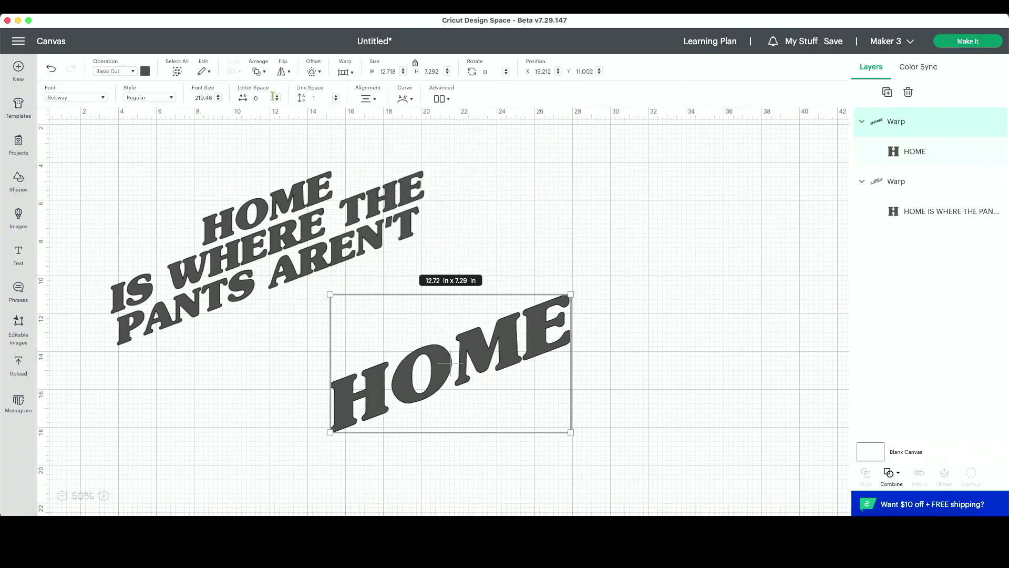
# Step: Reselect the HOME IS WHERE THE PANTS AREN'T phrase as a group
pyautogui.click(315, 224)
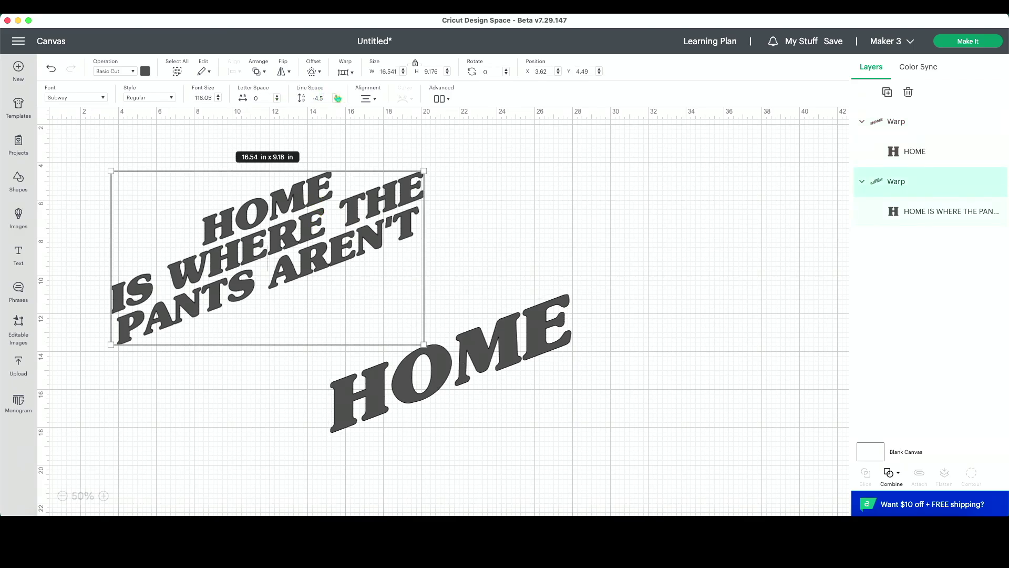
pyautogui.press('Escape')
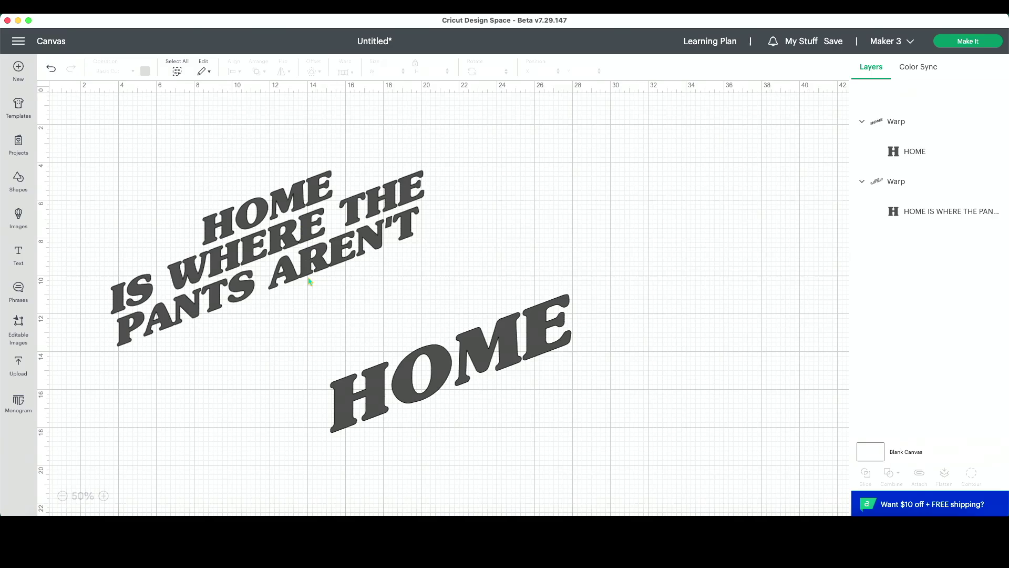
pyautogui.click(279, 278)
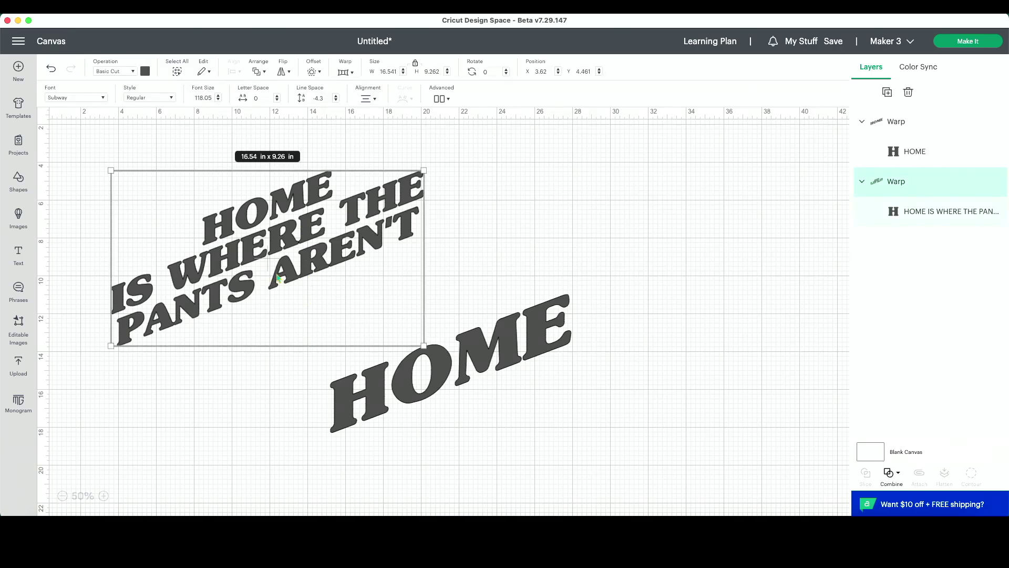
pyautogui.click(612, 358)
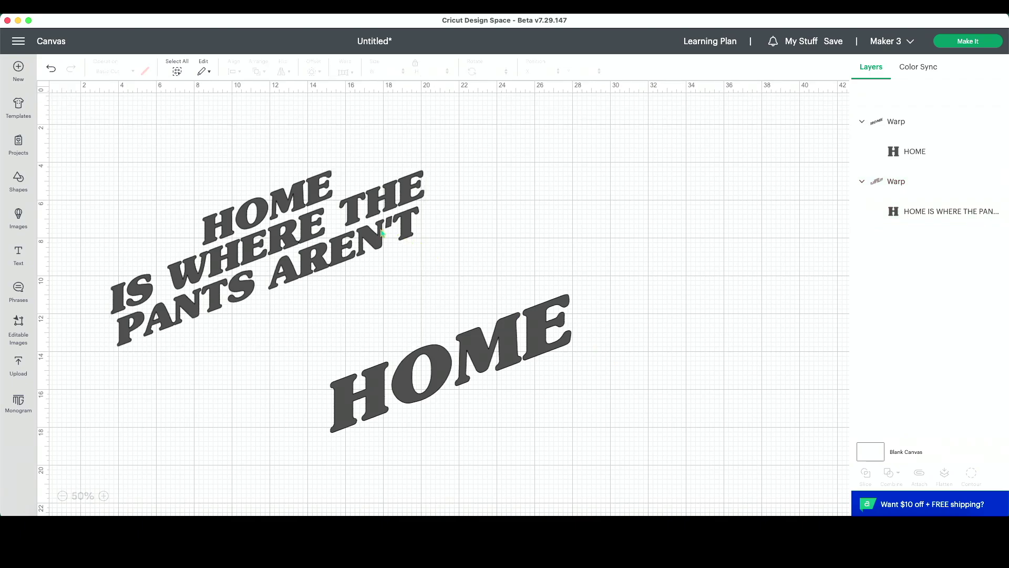
pyautogui.click(382, 234)
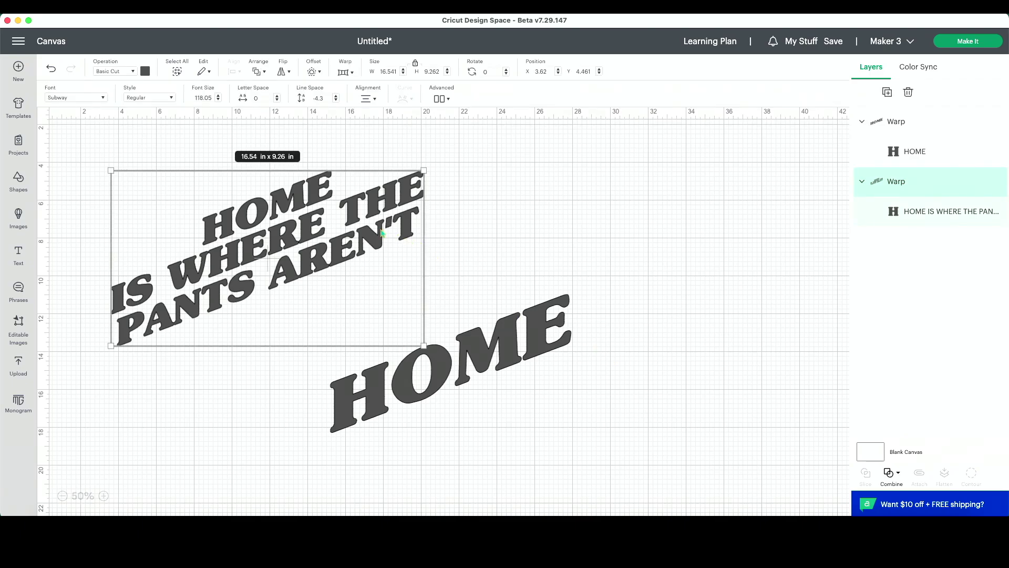
# Step: Delete the quote, undoing an accidental deletion of HOME first
pyautogui.click(514, 351)
pyautogui.press('Delete')
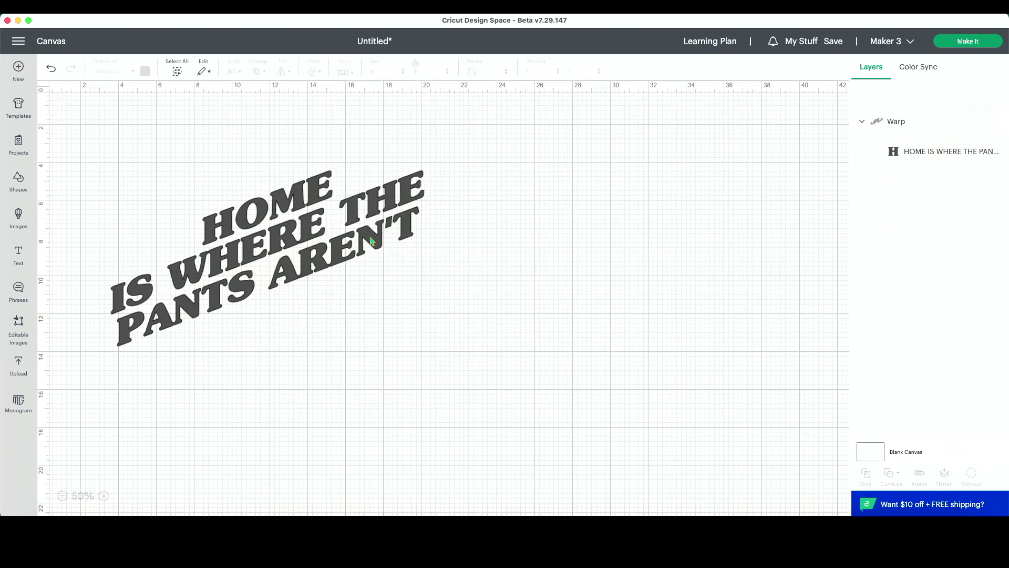
pyautogui.click(371, 241)
pyautogui.press('super+z')
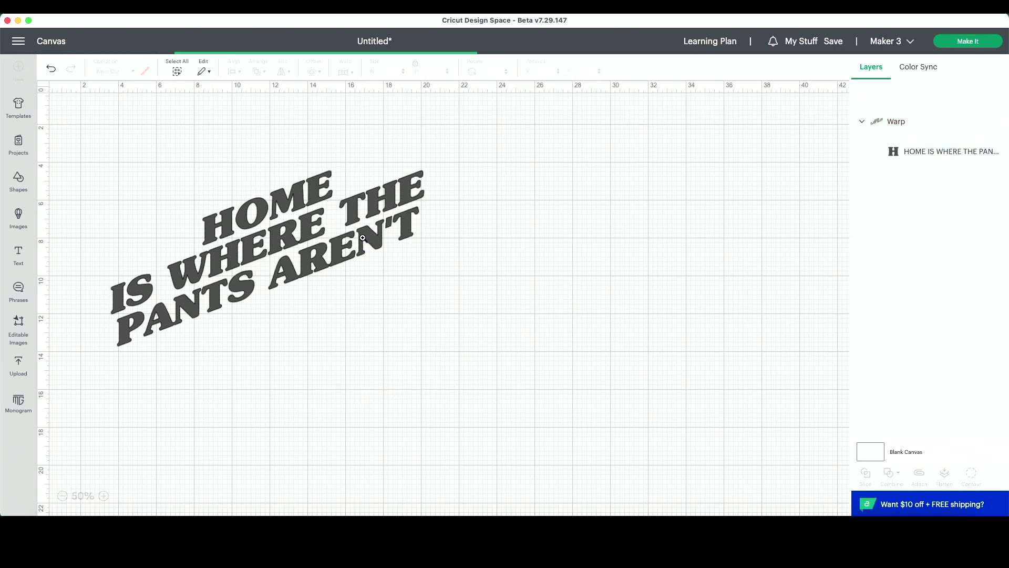
pyautogui.press('super+z')
pyautogui.click(365, 228)
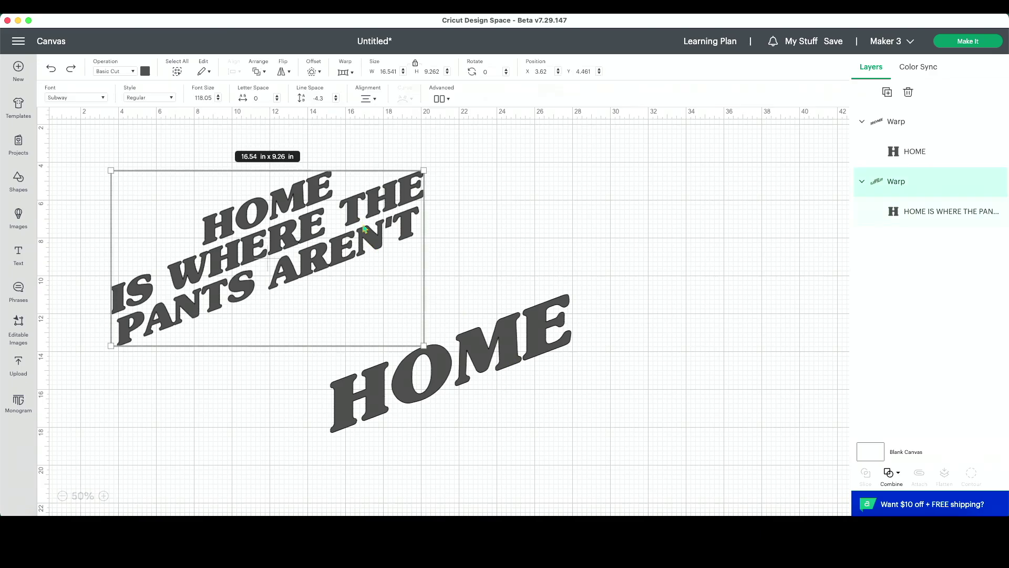
pyautogui.press('Delete')
# Step: Enlarge the warped HOME to 28.44 × 16.31 in and reposition it higher
pyautogui.moveTo(508, 353); pyautogui.dragTo(334, 238)
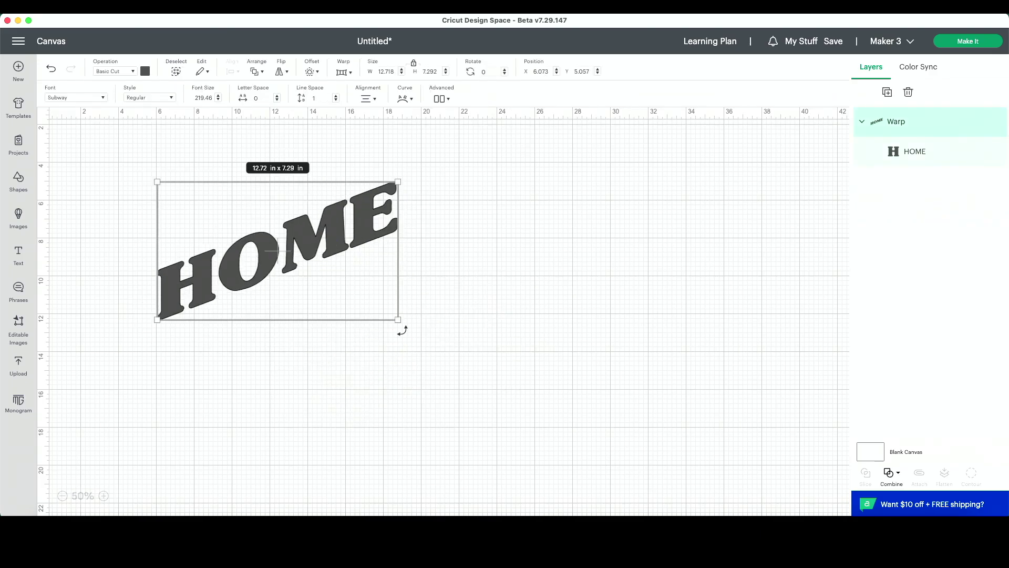
pyautogui.moveTo(397, 320); pyautogui.dragTo(693, 417)
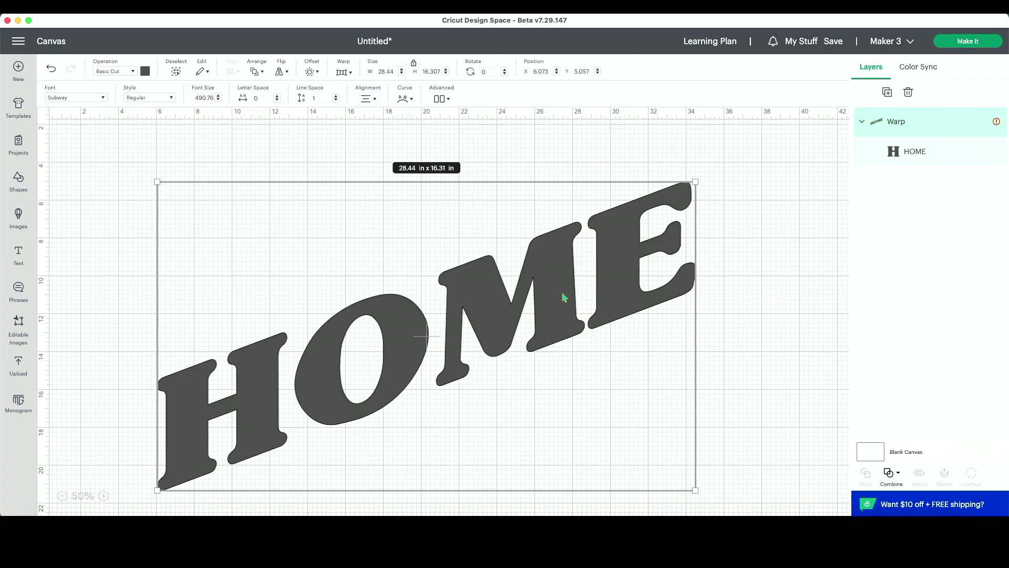
pyautogui.moveTo(562, 295); pyautogui.dragTo(559, 251)
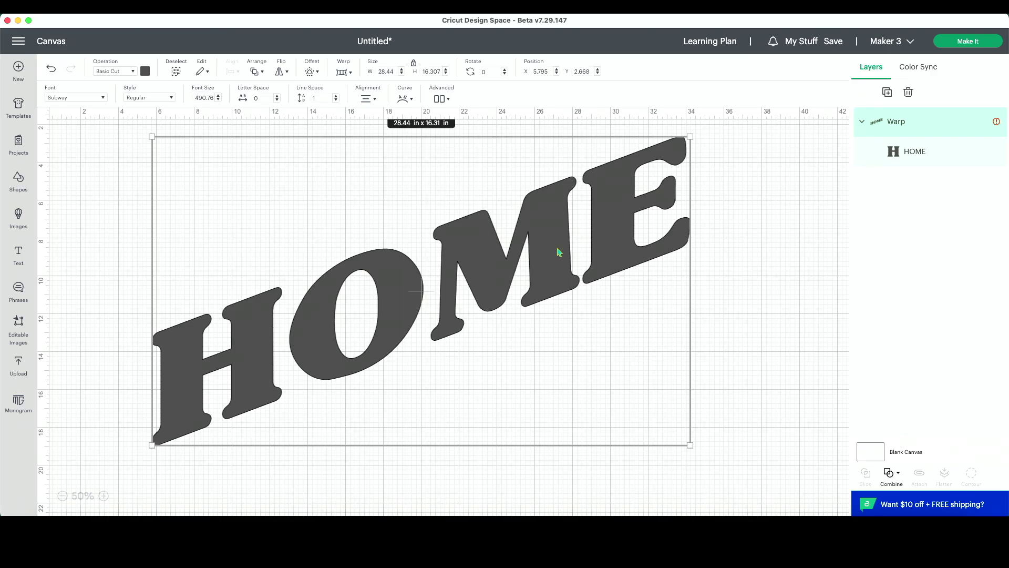
# Step: Change the warped HOME's colour to black
pyautogui.click(145, 73)
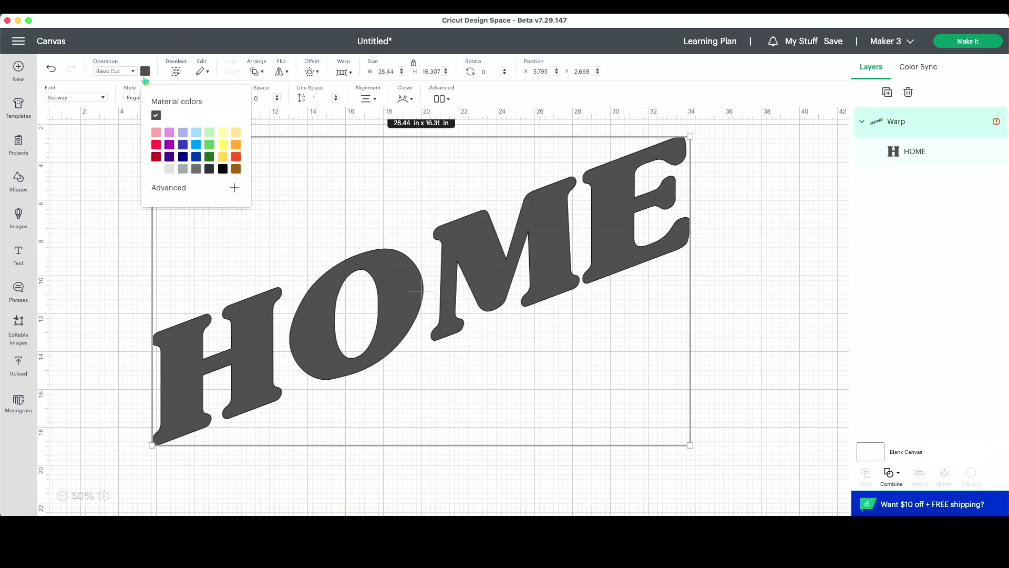
pyautogui.click(223, 169)
pyautogui.click(225, 170)
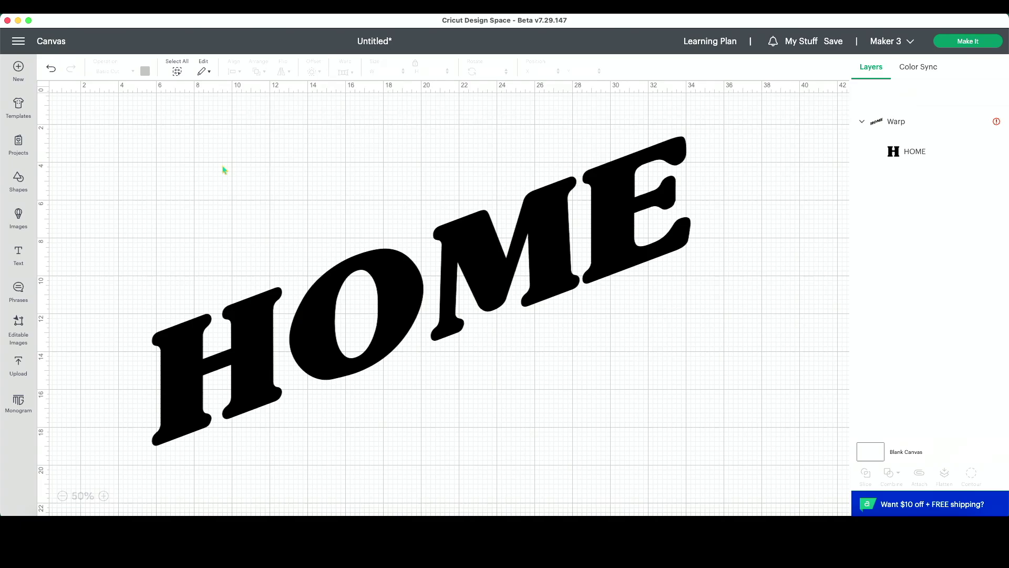
pyautogui.click(555, 263)
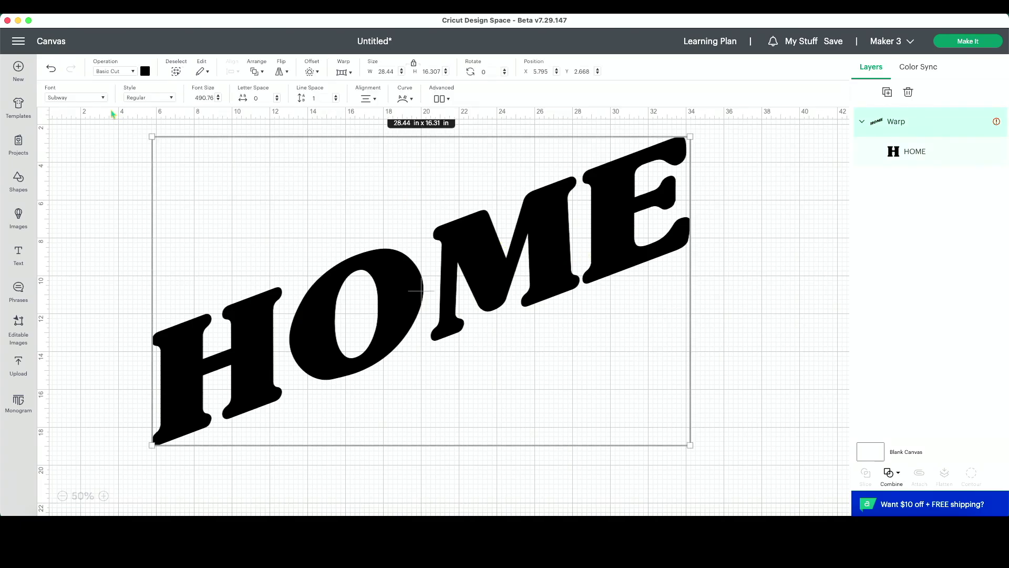
pyautogui.click(82, 193)
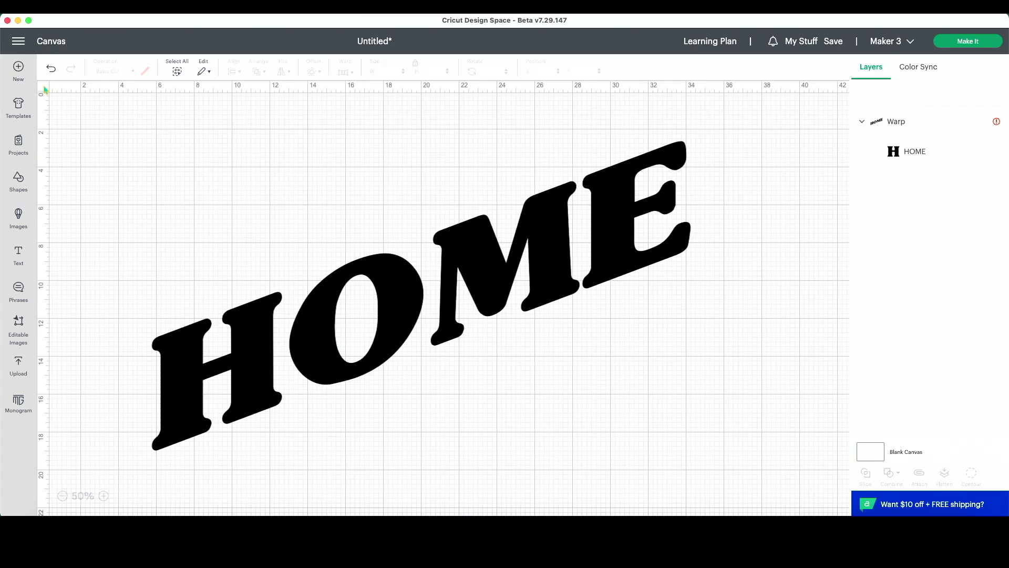
# Step: Turn off the canvas grid so the canvas is plain white
pyautogui.click(45, 90)
pyautogui.click(45, 89)
pyautogui.click(45, 89)
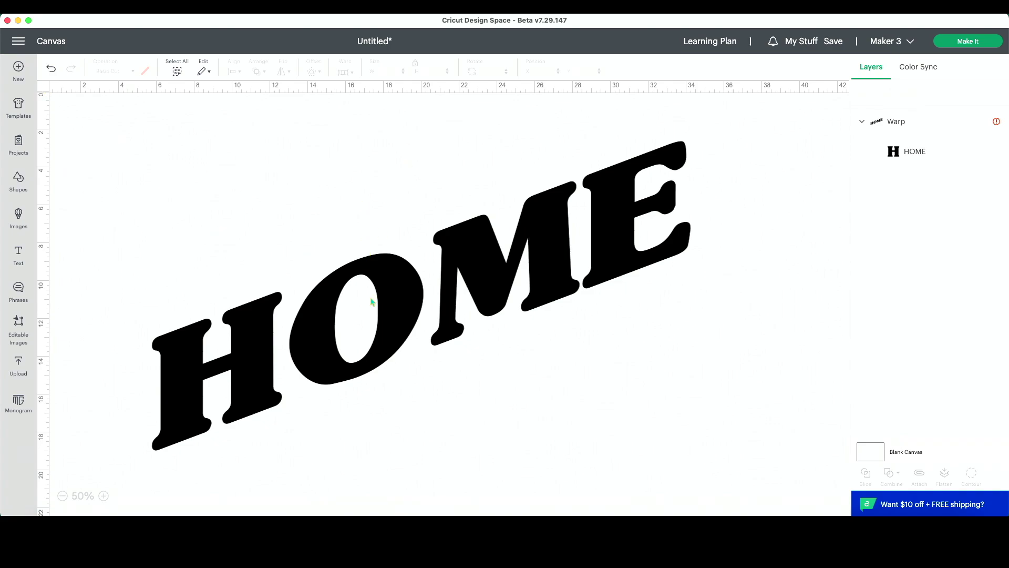
# Step: Take a marquee screenshot around the black slanted HOME design
pyautogui.hscroll(-1, 617, 453)
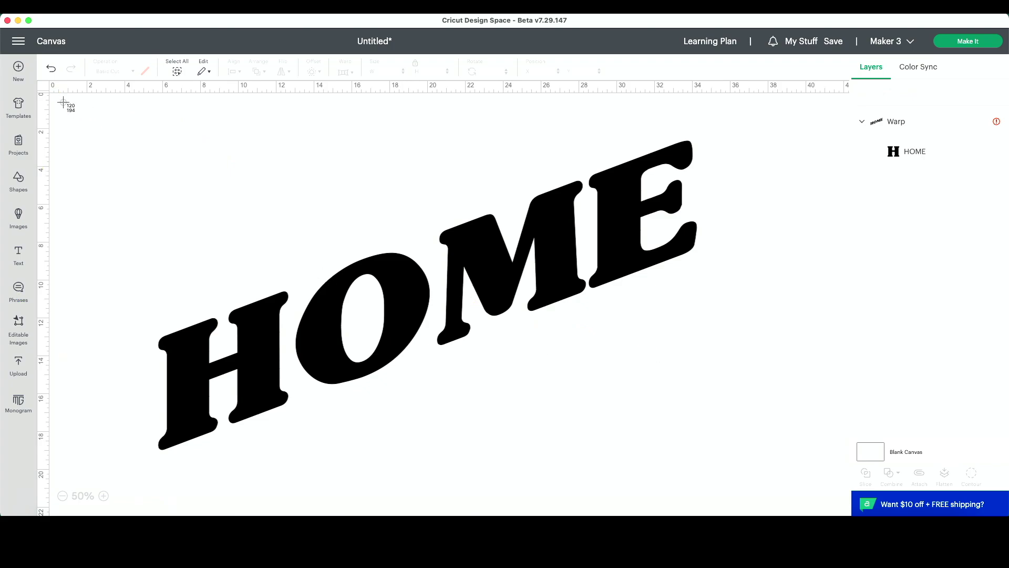
pyautogui.moveTo(63, 103); pyautogui.dragTo(786, 466)
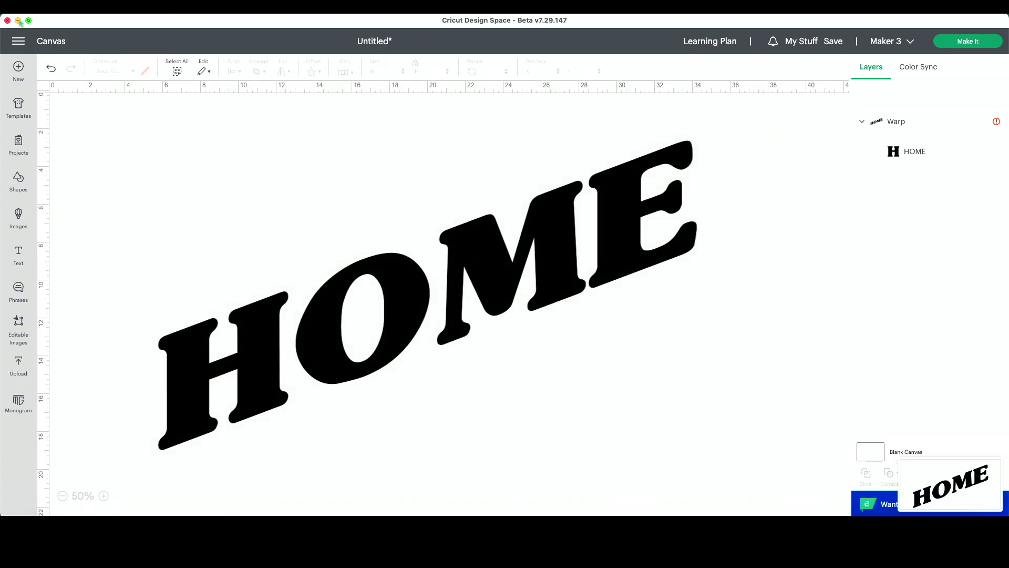
# Step: Move the Design Space window aside and open the HOME screenshot in Preview
pyautogui.moveTo(124, 23); pyautogui.dragTo(79, 250)
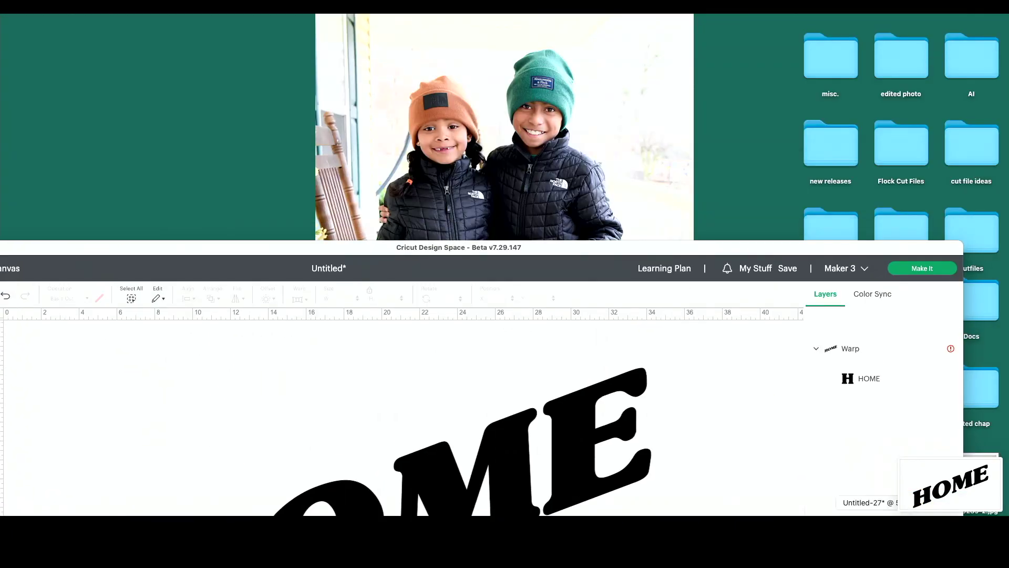
pyautogui.moveTo(949, 481); pyautogui.dragTo(589, 93)
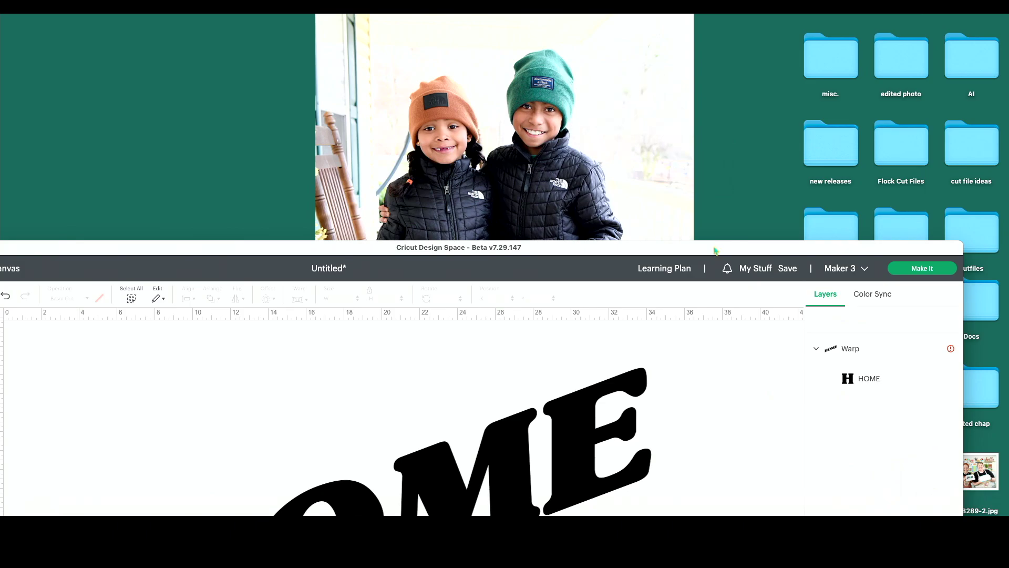
pyautogui.moveTo(719, 251); pyautogui.dragTo(862, 232)
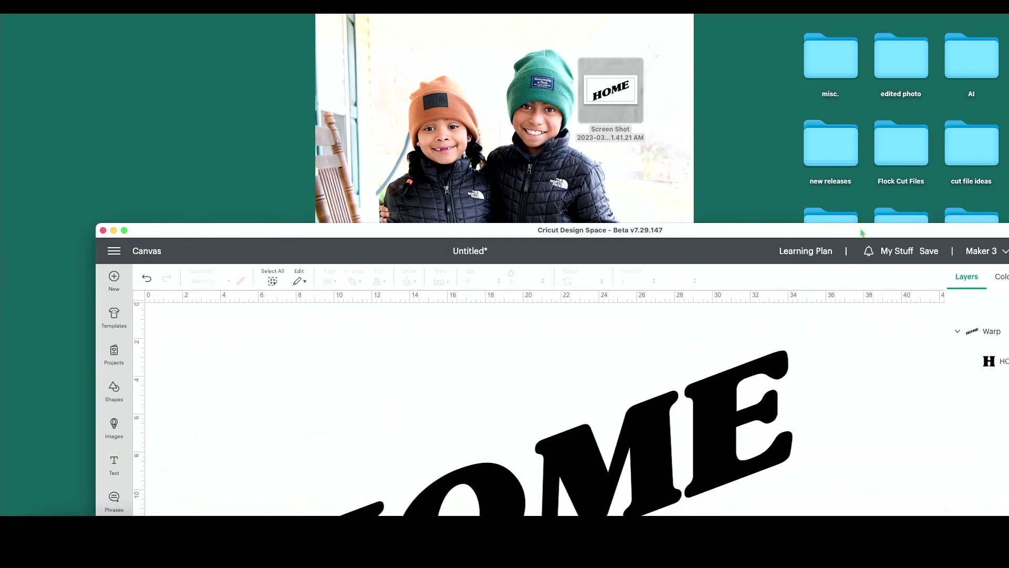
pyautogui.doubleClick(618, 93)
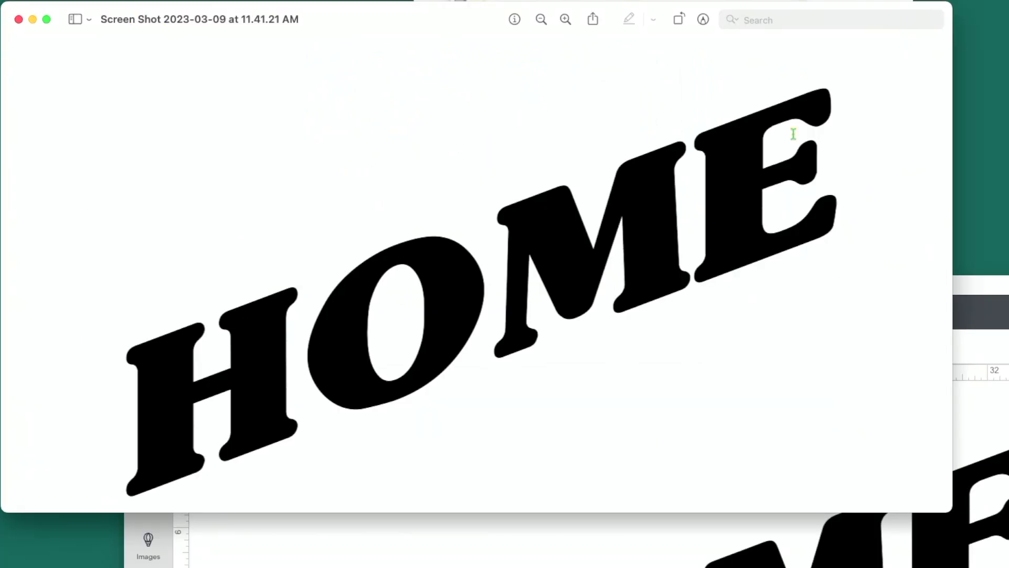
# Step: Use Markup's Instant Alpha to select the white background around HOME
pyautogui.click(704, 21)
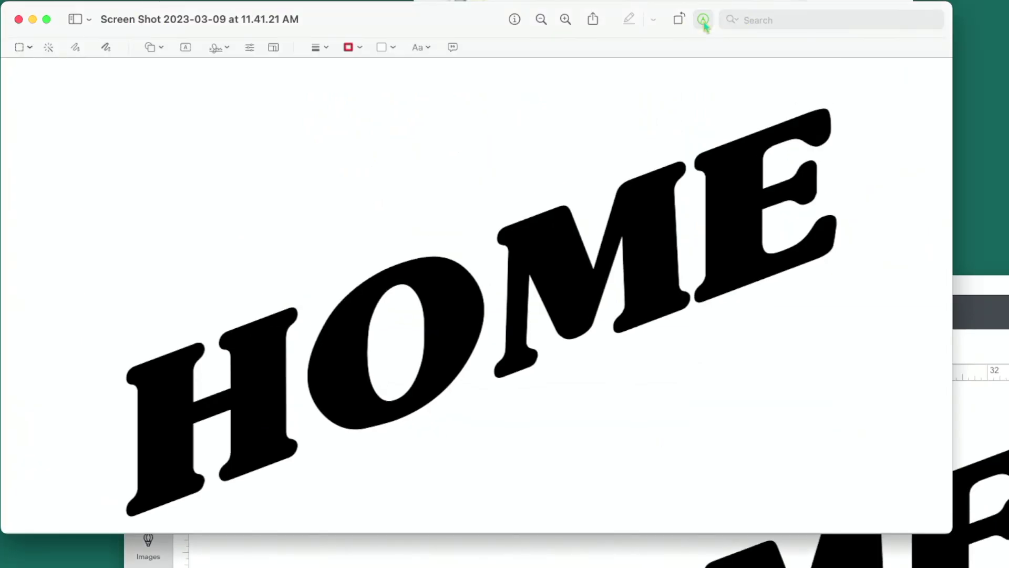
pyautogui.click(49, 48)
pyautogui.click(86, 120)
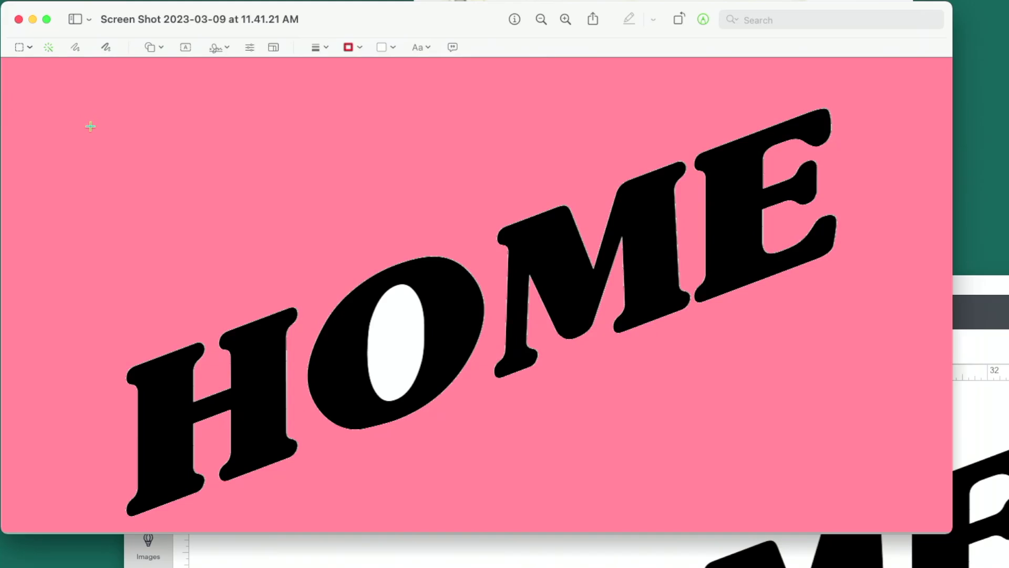
pyautogui.moveTo(90, 126); pyautogui.dragTo(91, 126)
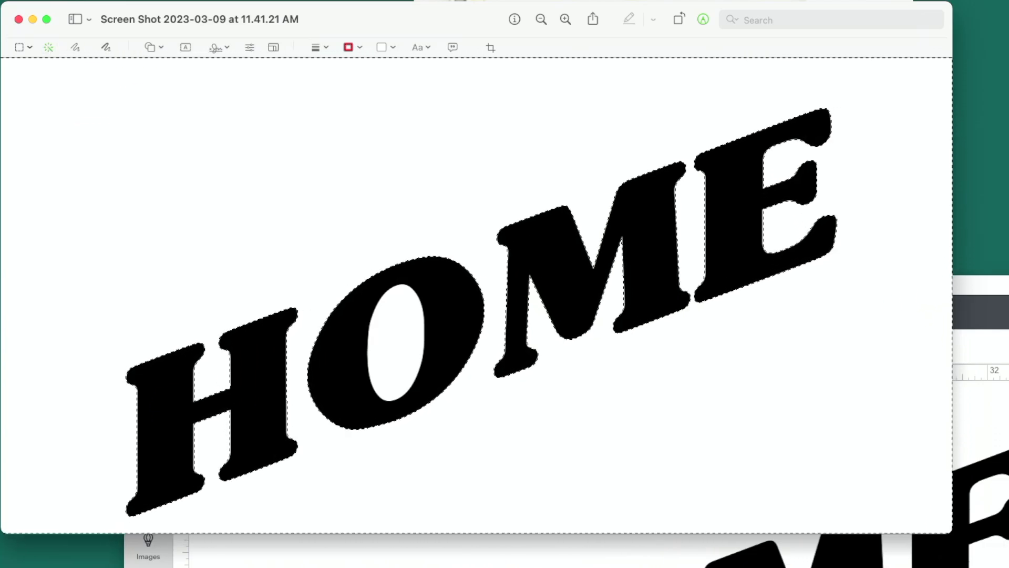
# Step: Reopen the screenshot and delete its white background with Instant Alpha
pyautogui.click(19, 20)
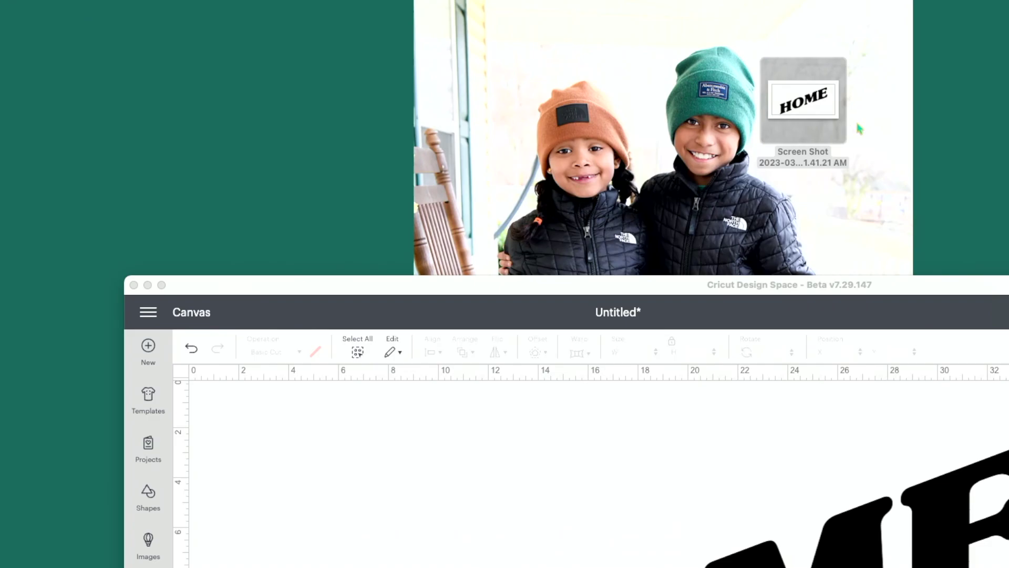
pyautogui.doubleClick(817, 111)
pyautogui.click(704, 19)
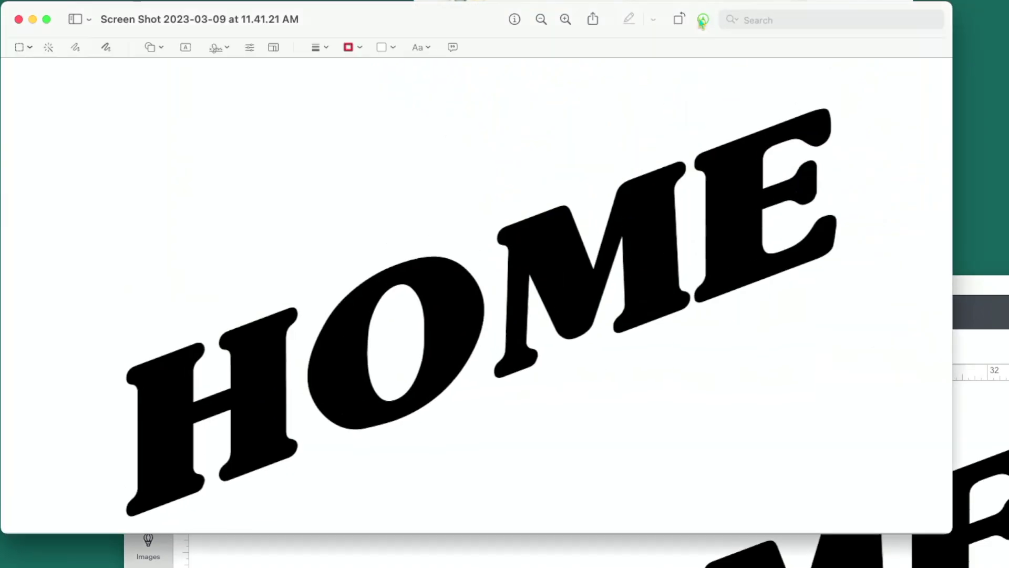
pyautogui.click(48, 47)
pyautogui.moveTo(50, 107); pyautogui.dragTo(86, 135)
pyautogui.press('Delete')
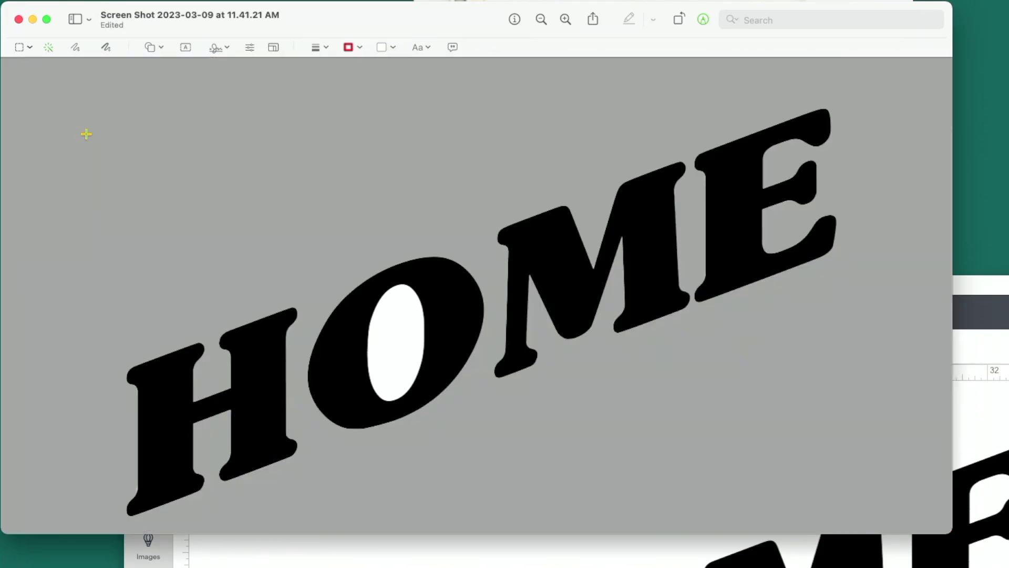
# Step: Delete the white inside the O, then close the edited screenshot
pyautogui.moveTo(389, 317); pyautogui.dragTo(408, 371)
pyautogui.press('Delete')
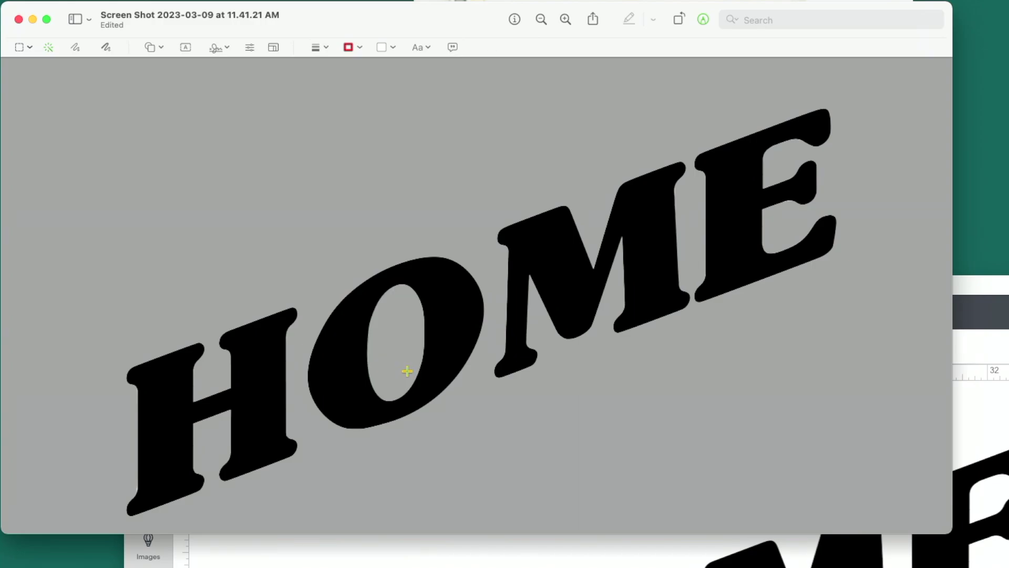
pyautogui.click(19, 20)
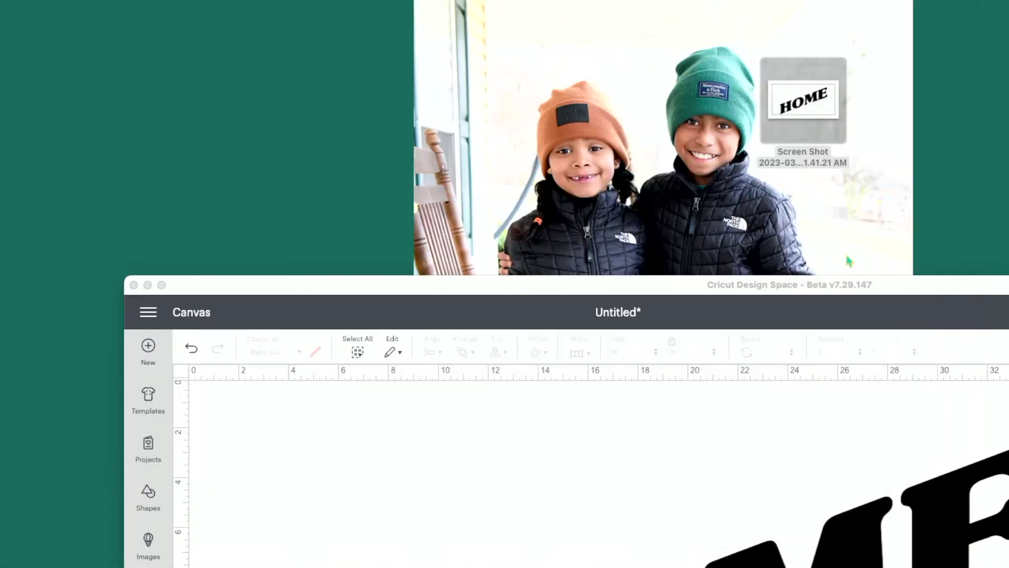
# Step: Delete the warped HOME text from the Design Space canvas
pyautogui.moveTo(925, 291); pyautogui.dragTo(897, 264)
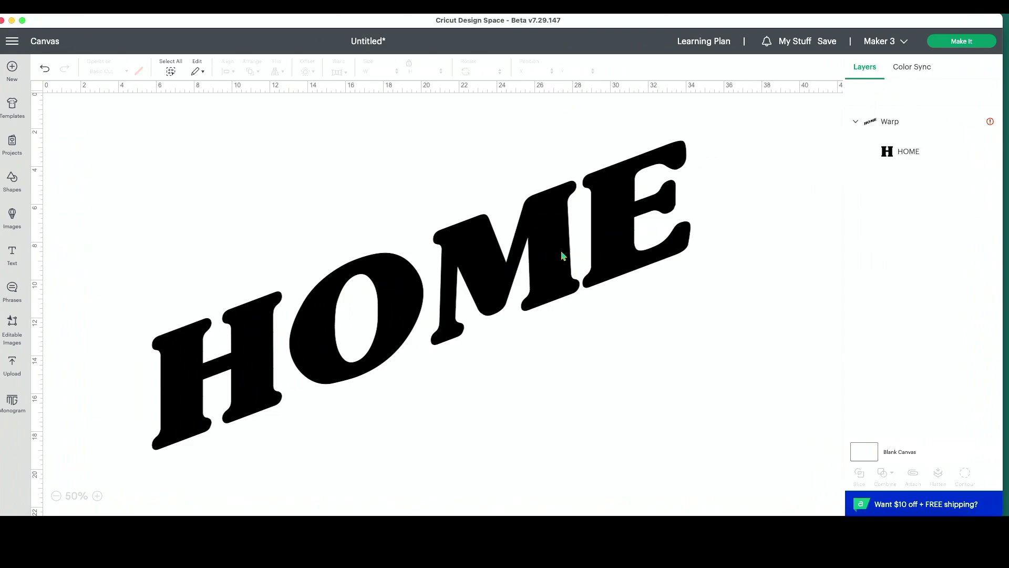
pyautogui.click(555, 257)
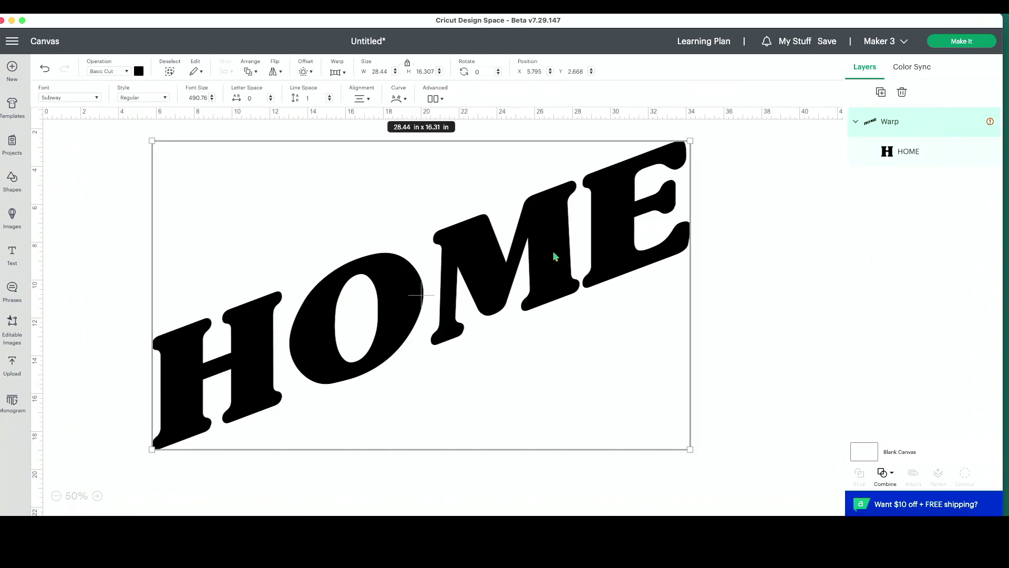
pyautogui.press('Delete')
# Step: Upload the transparent HOME screenshot as a Complex image, continuing to the upload-type choice
pyautogui.click(12, 364)
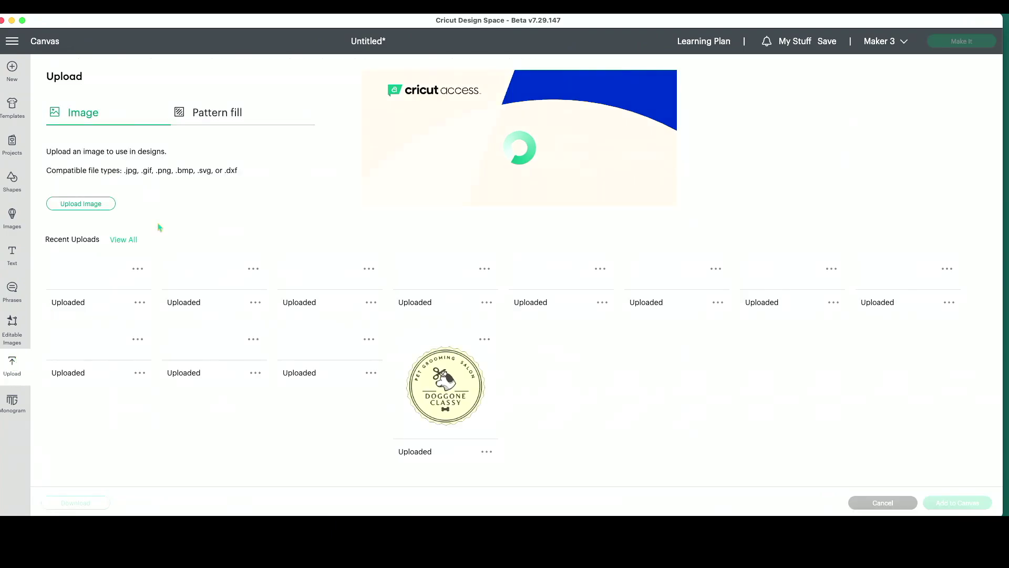
pyautogui.click(93, 204)
pyautogui.click(515, 269)
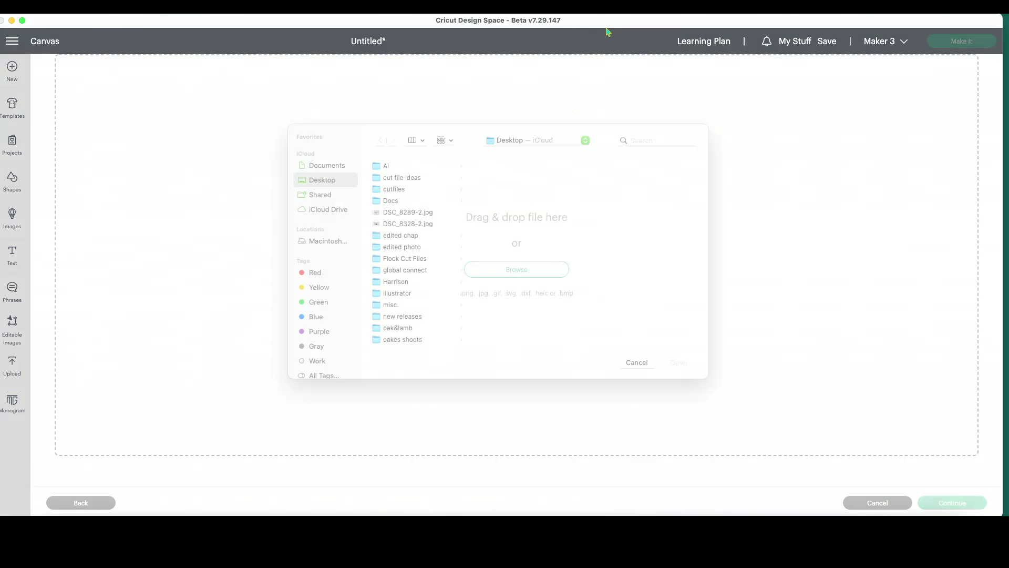
pyautogui.scroll(-3, 431, 326)
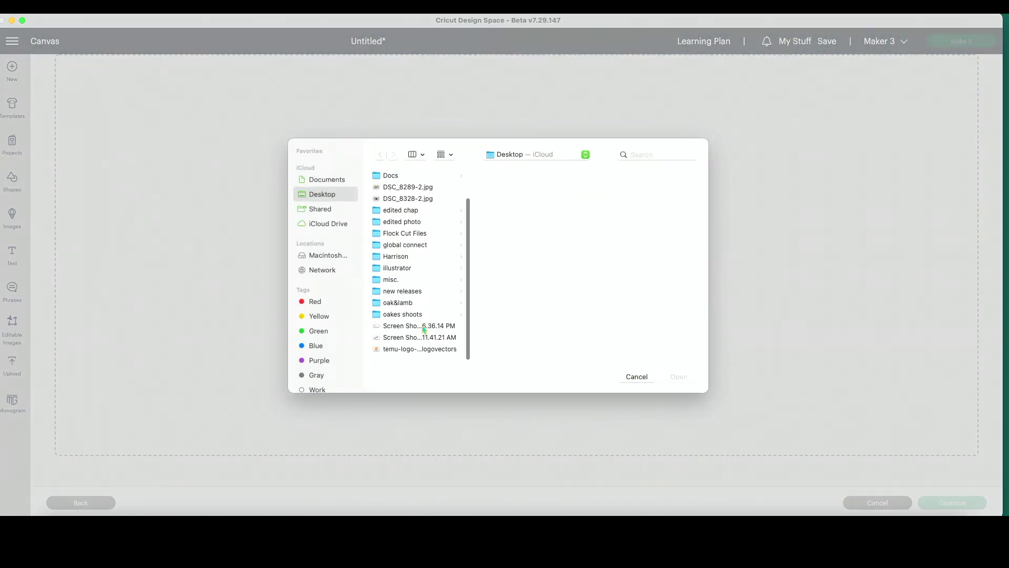
pyautogui.click(424, 326)
pyautogui.click(421, 337)
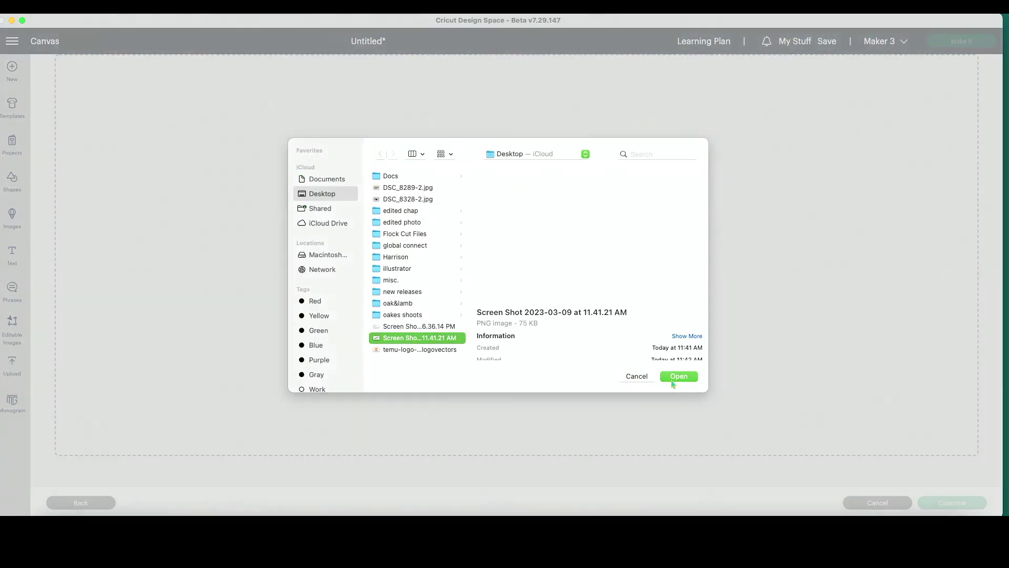
pyautogui.click(676, 377)
pyautogui.click(588, 279)
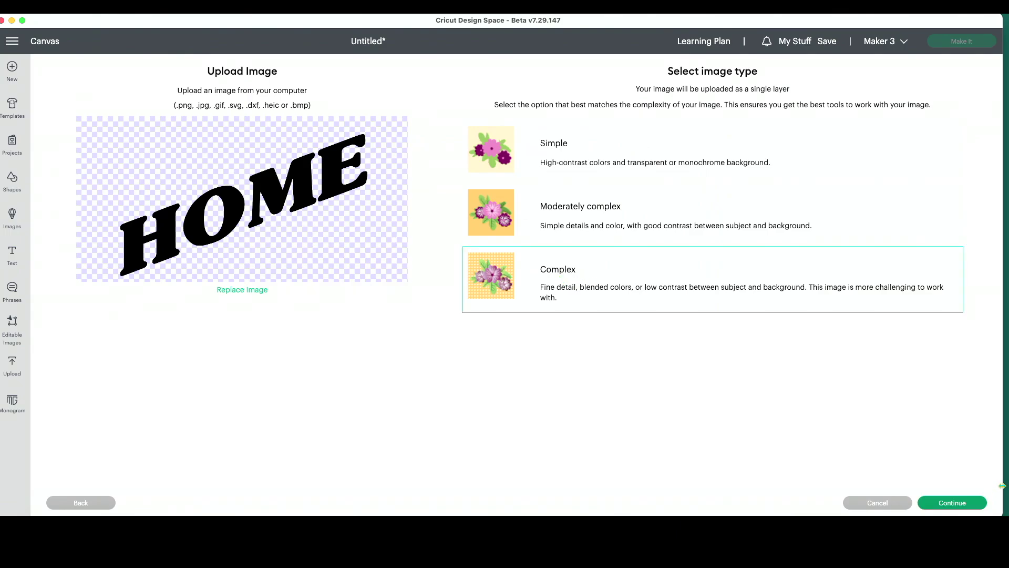
pyautogui.click(954, 502)
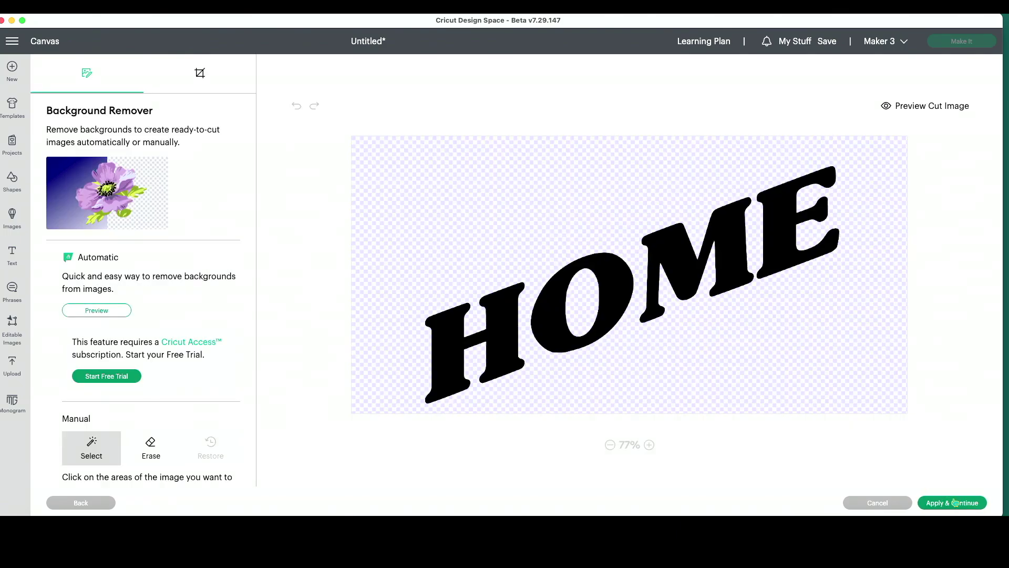
pyautogui.click(955, 502)
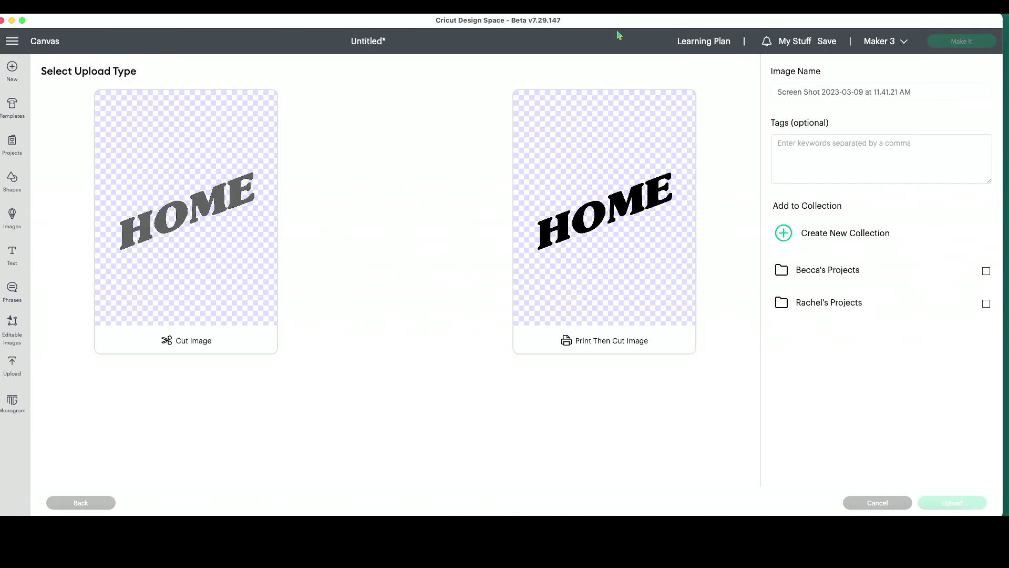
# Step: Restart the image upload and load the transparent HOME screenshot file
pyautogui.click(888, 505)
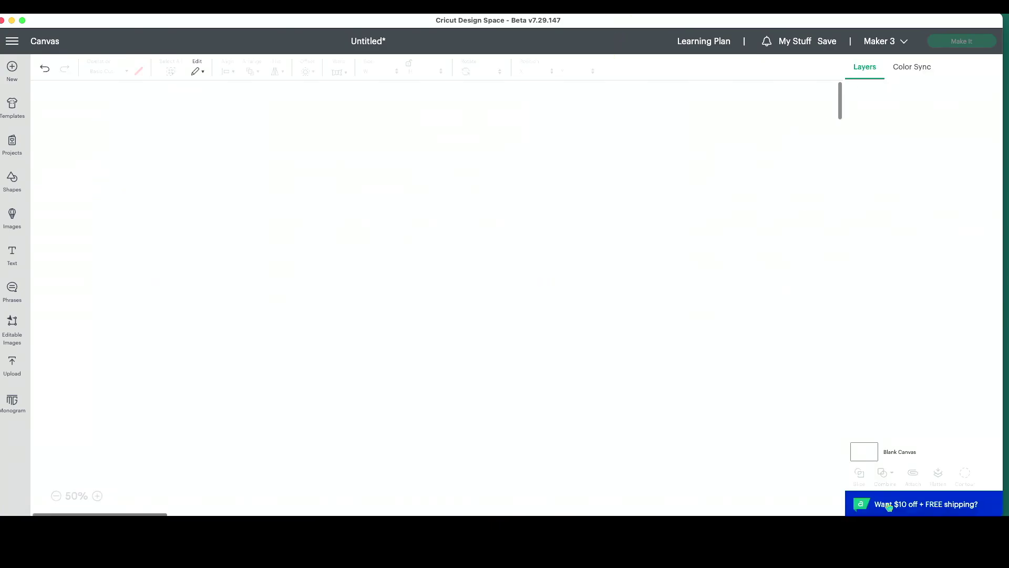
pyautogui.click(12, 365)
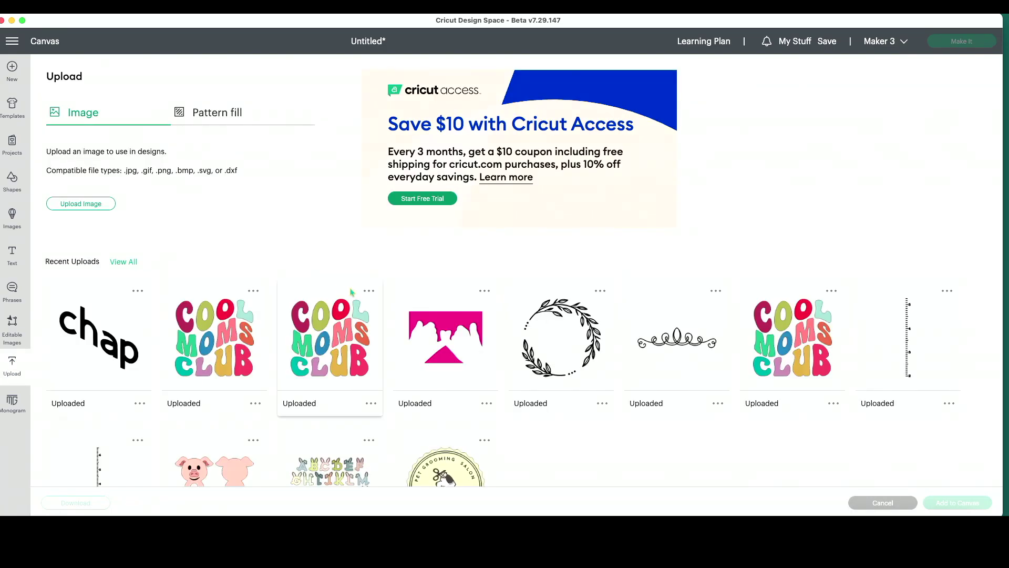
pyautogui.click(96, 205)
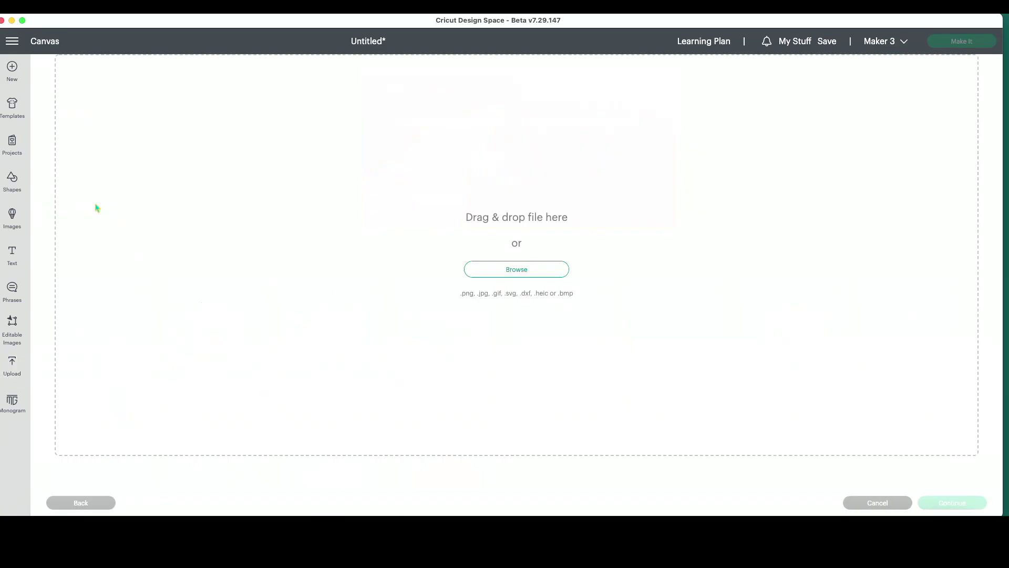
pyautogui.click(531, 269)
pyautogui.scroll(-3, 423, 356)
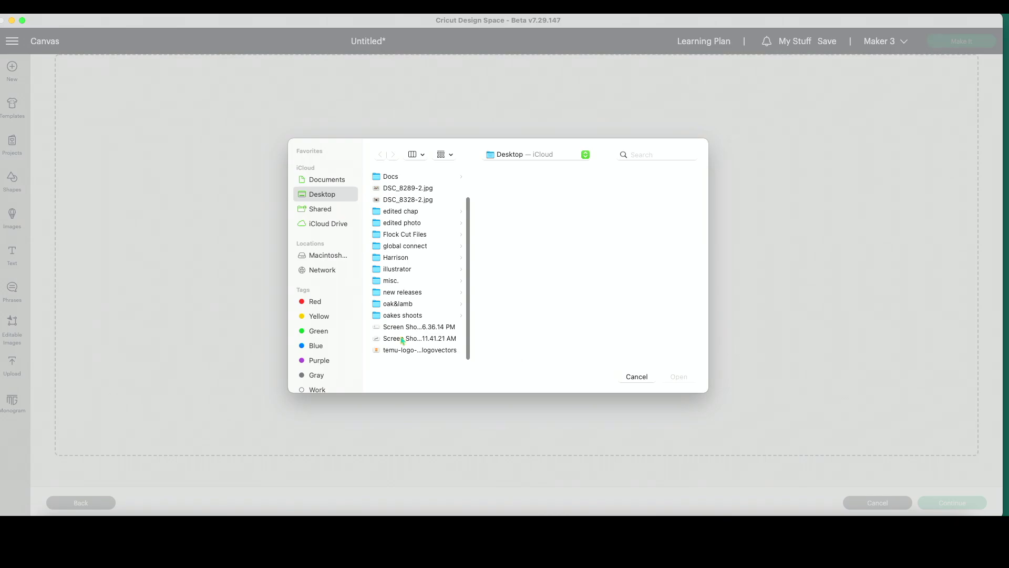
pyautogui.click(420, 338)
pyautogui.click(683, 377)
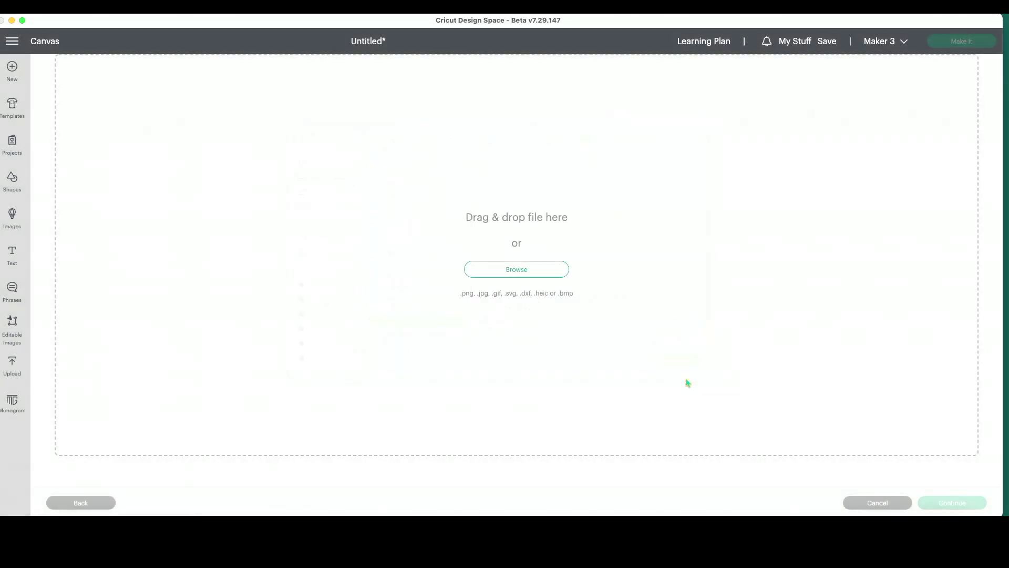
# Step: Mark the HOME image as Complex, keep it as is, and save it as a Cut Image
pyautogui.click(673, 298)
pyautogui.click(952, 502)
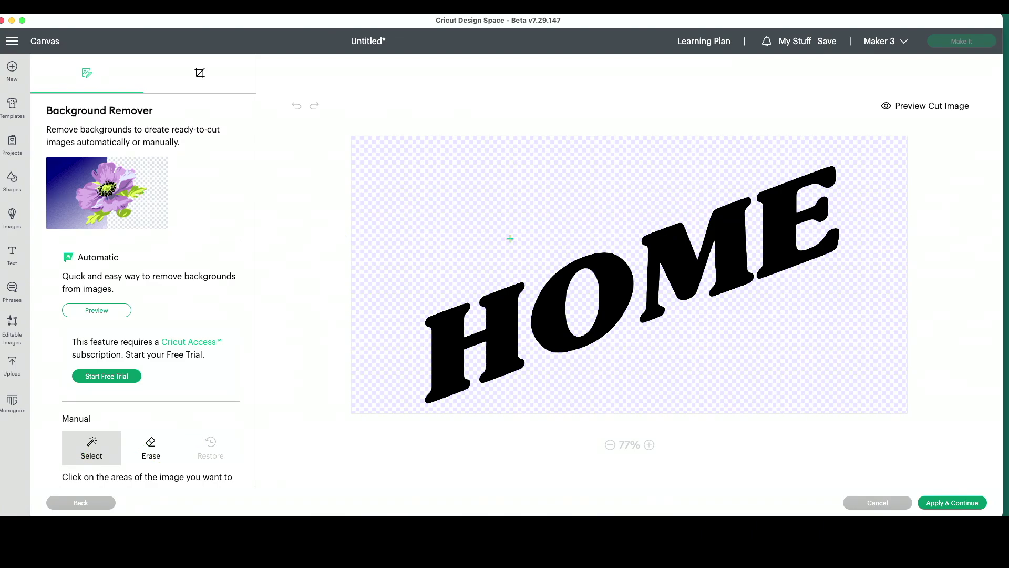
pyautogui.click(965, 505)
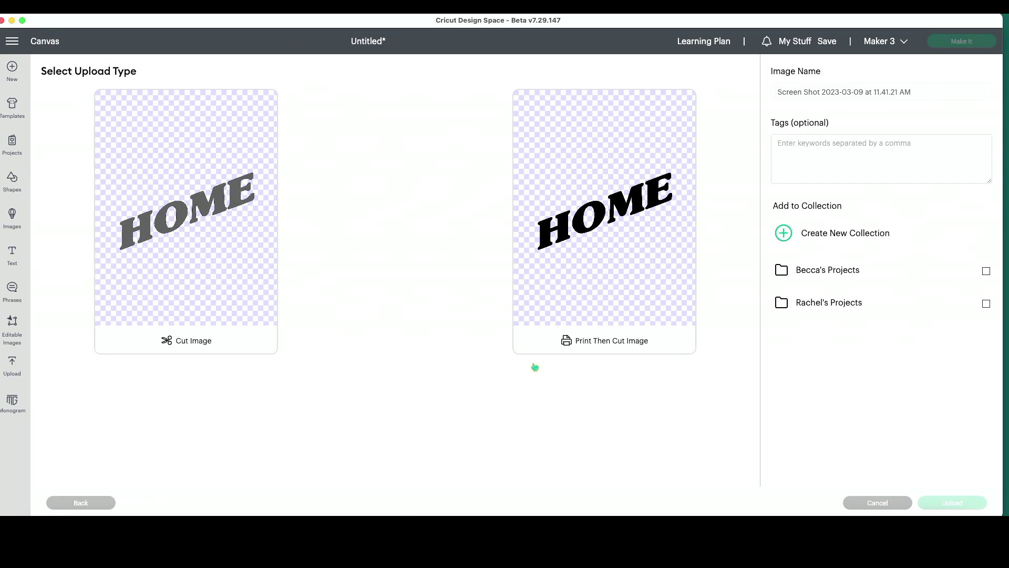
pyautogui.click(195, 293)
pyautogui.click(964, 504)
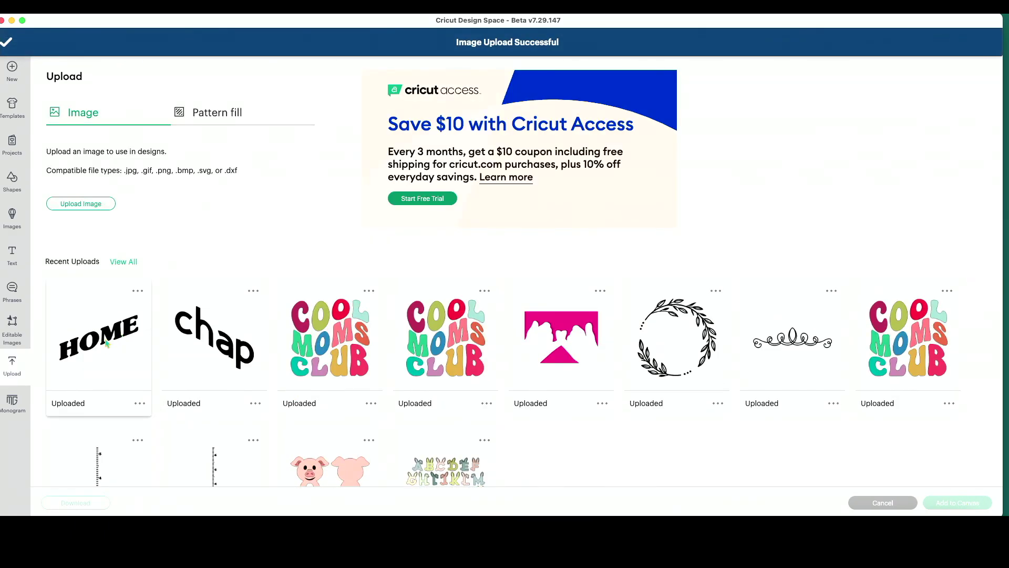
# Step: Add the selected HOME upload from Recent Uploads to the canvas
pyautogui.click(975, 504)
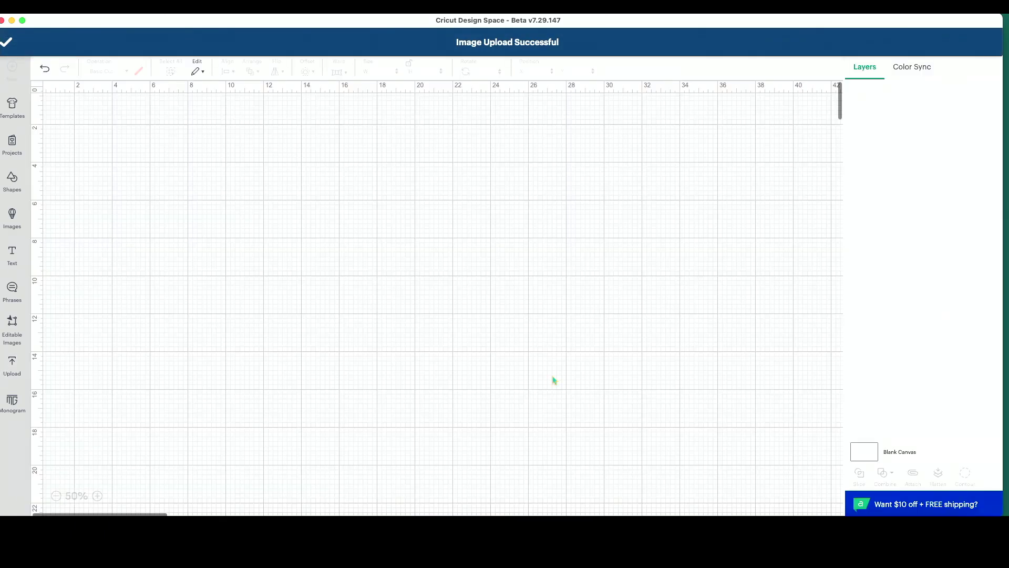